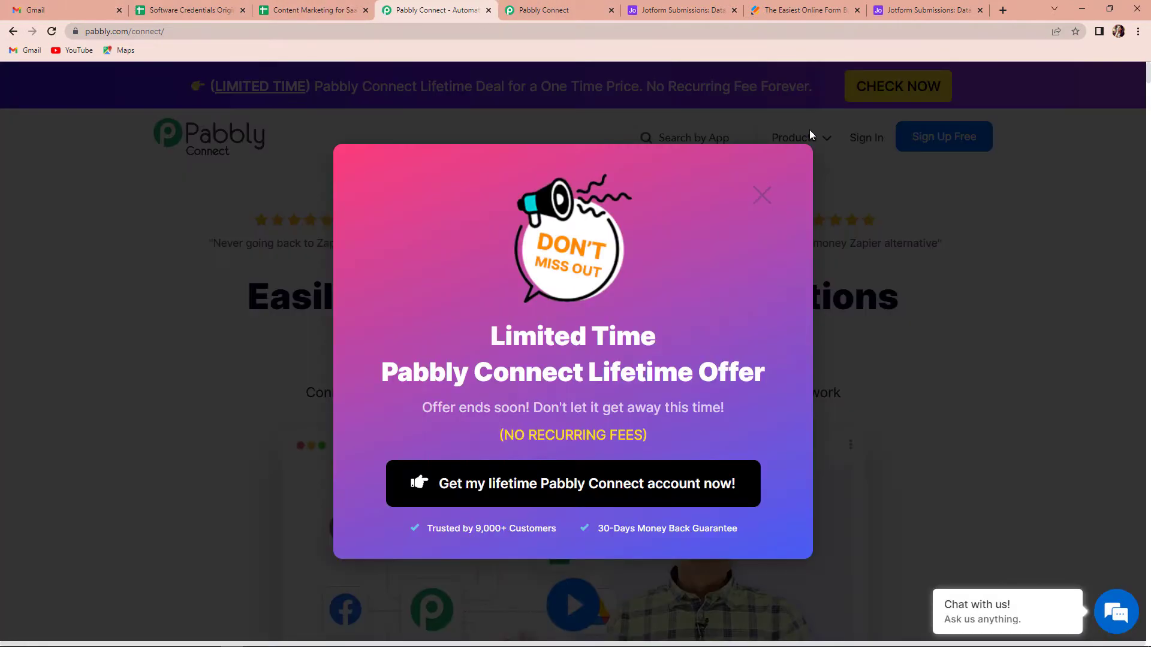
# Dismiss the lifetime offer pop-up, sign in to Pabbly and access Pabbly Connect
pyautogui.click(762, 195)
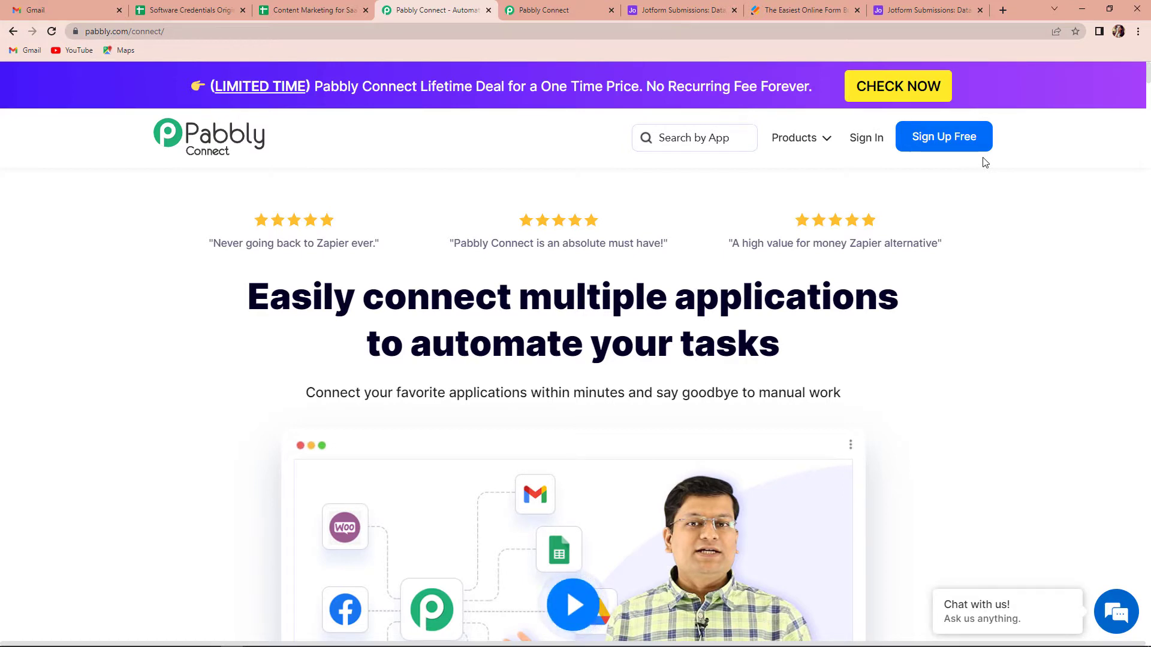
pyautogui.click(868, 139)
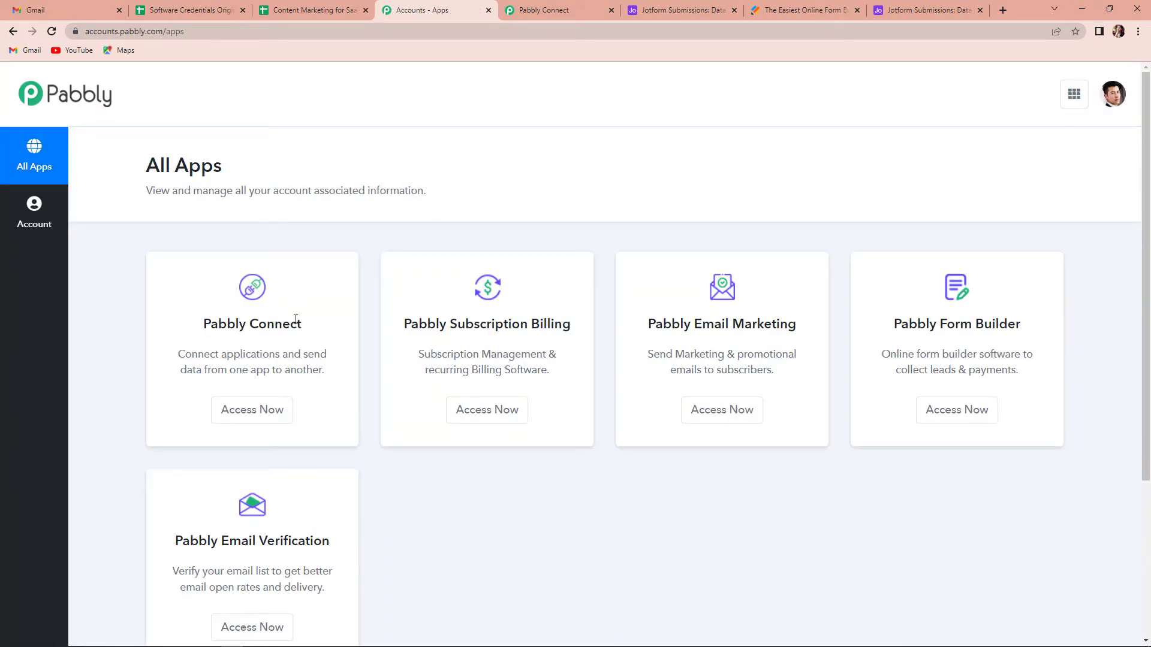
pyautogui.click(272, 410)
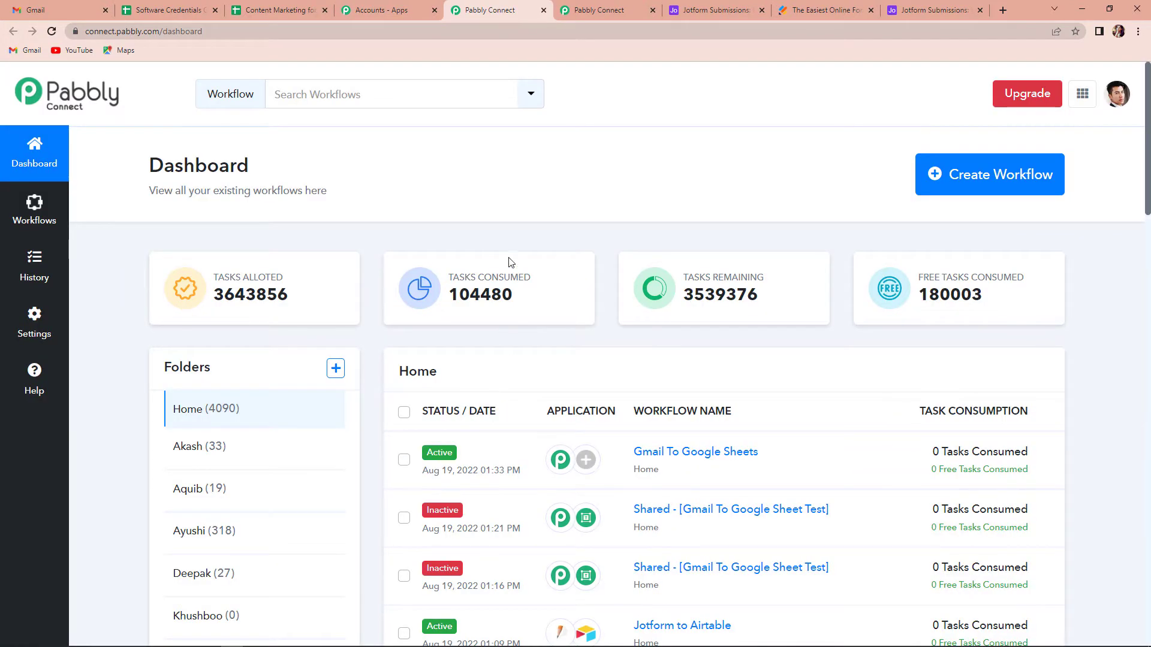
# Create a new workflow named "Jotform Submissions to Airtable"
pyautogui.click(1013, 177)
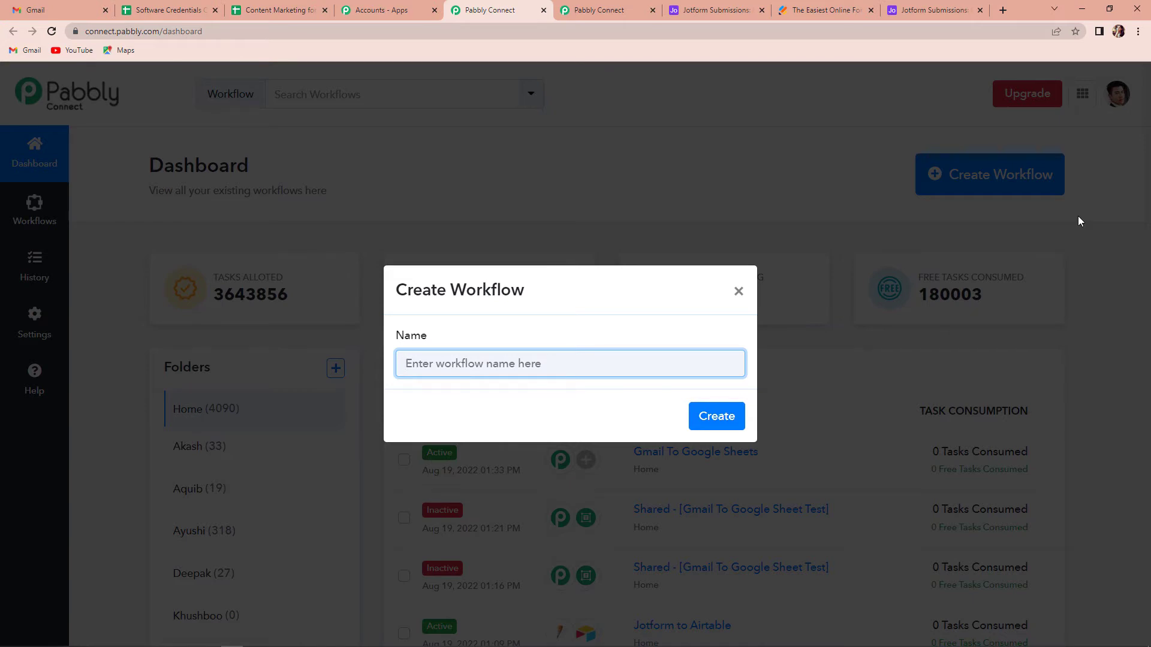
pyautogui.write('Jotf')
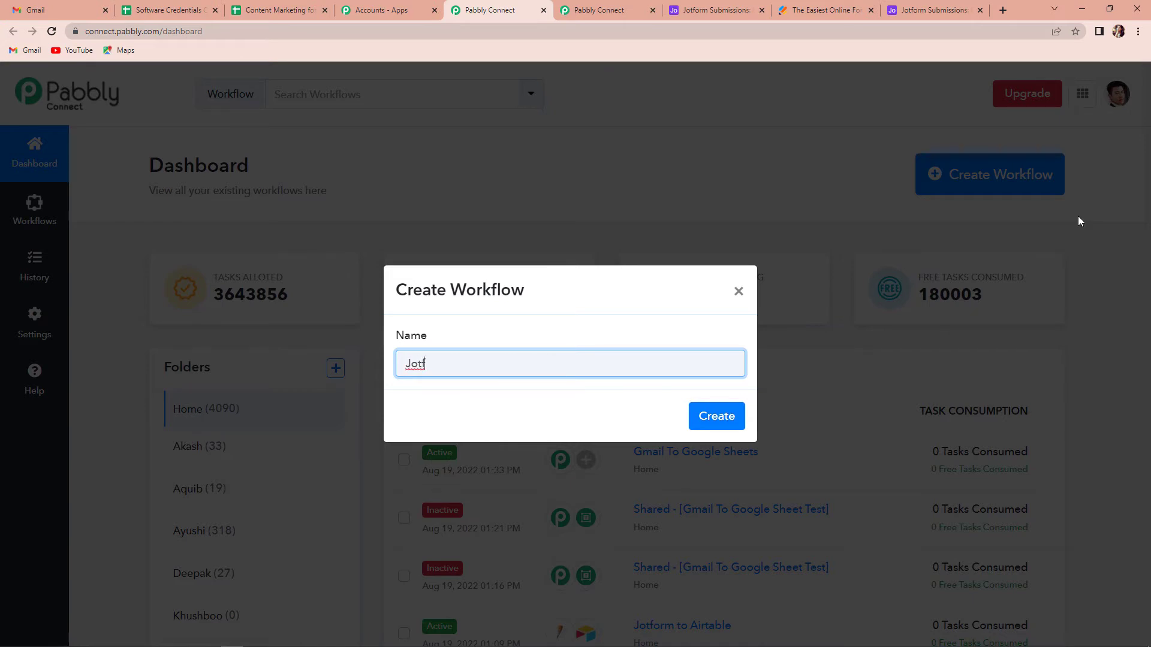
pyautogui.write('orm Submissions to Airtable')
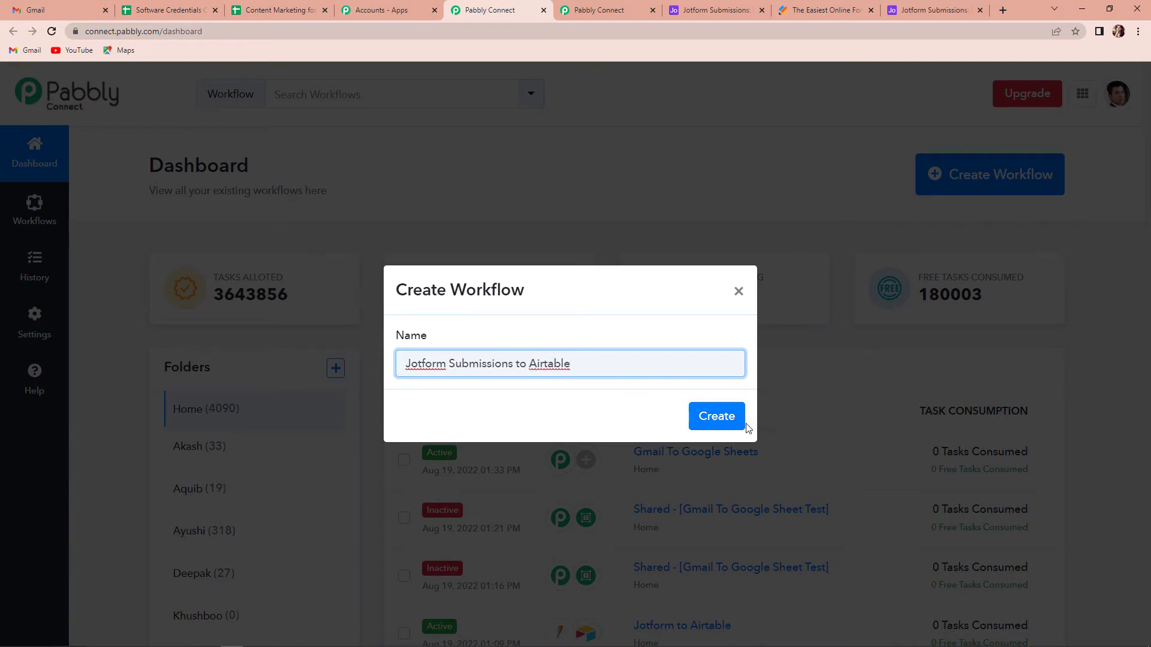
pyautogui.click(727, 416)
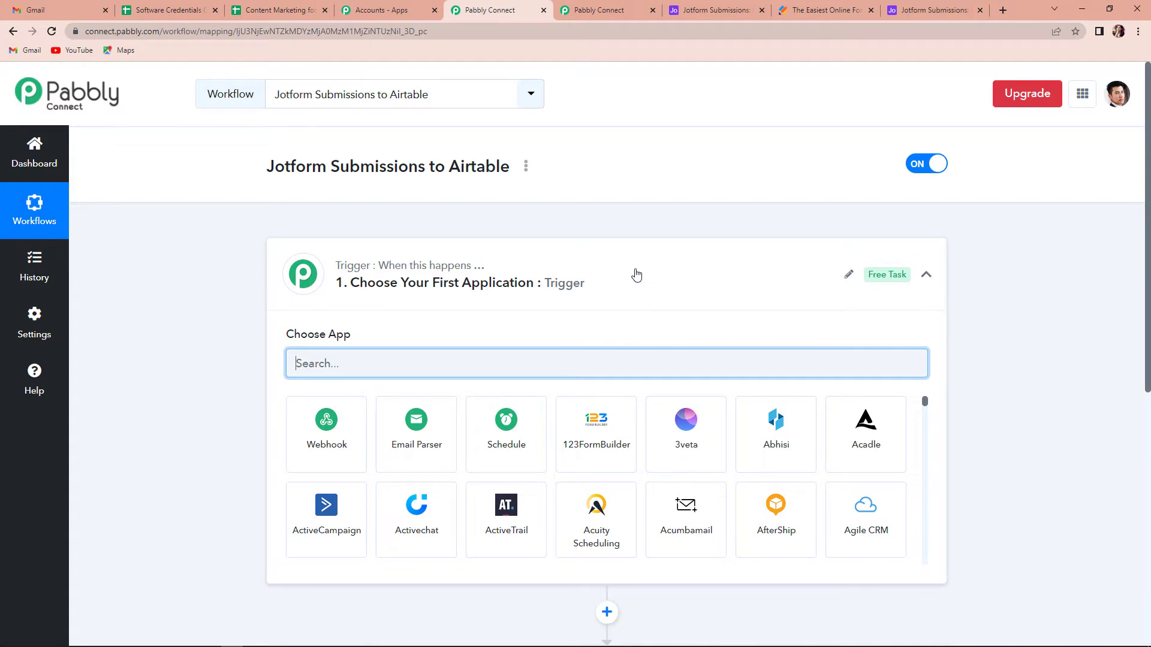
# Set the trigger application to JotForm with the New Response event and copy its webhook URL
pyautogui.scroll(-3, 637, 275)
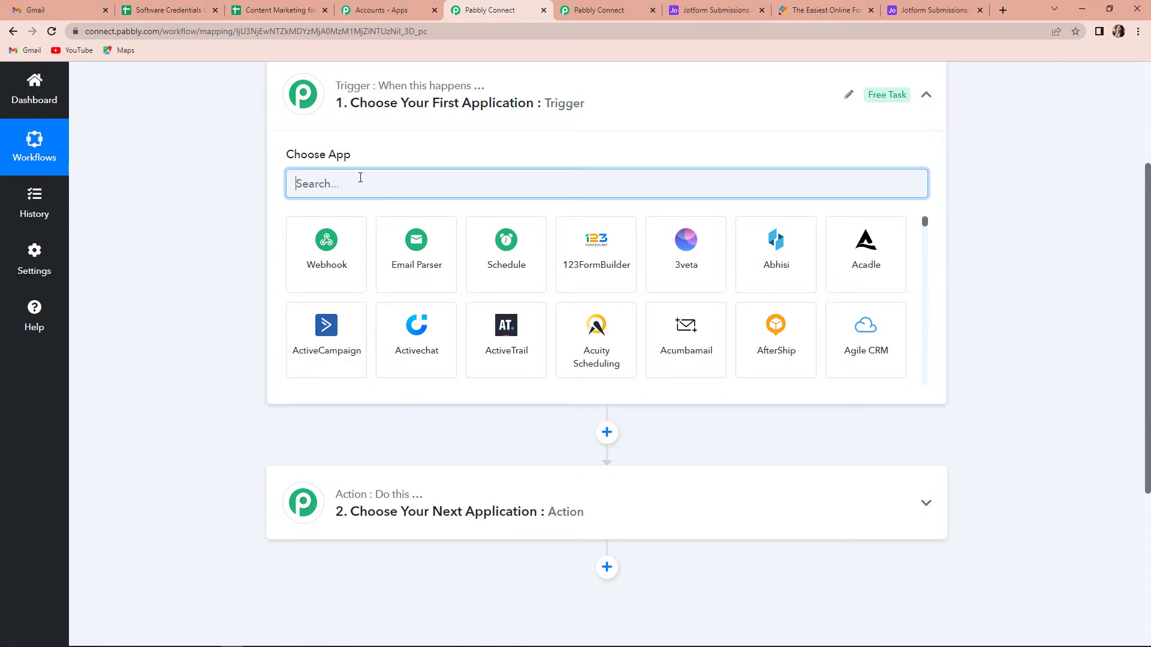
pyautogui.write('Jotfr')
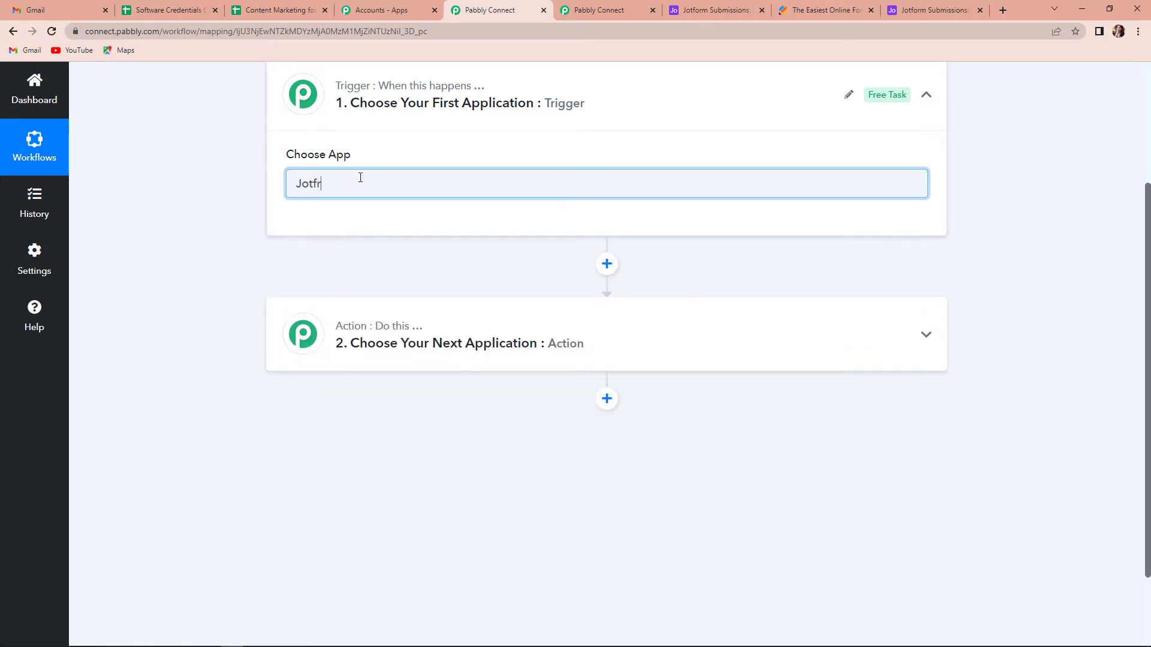
pyautogui.click(337, 239)
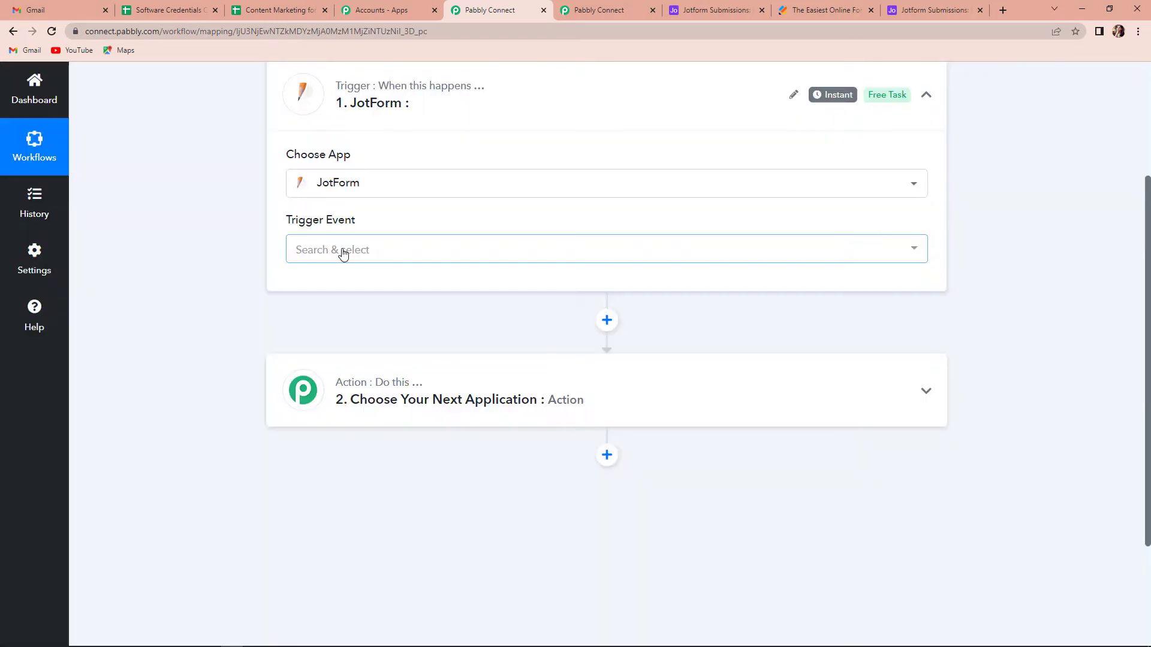
pyautogui.click(343, 251)
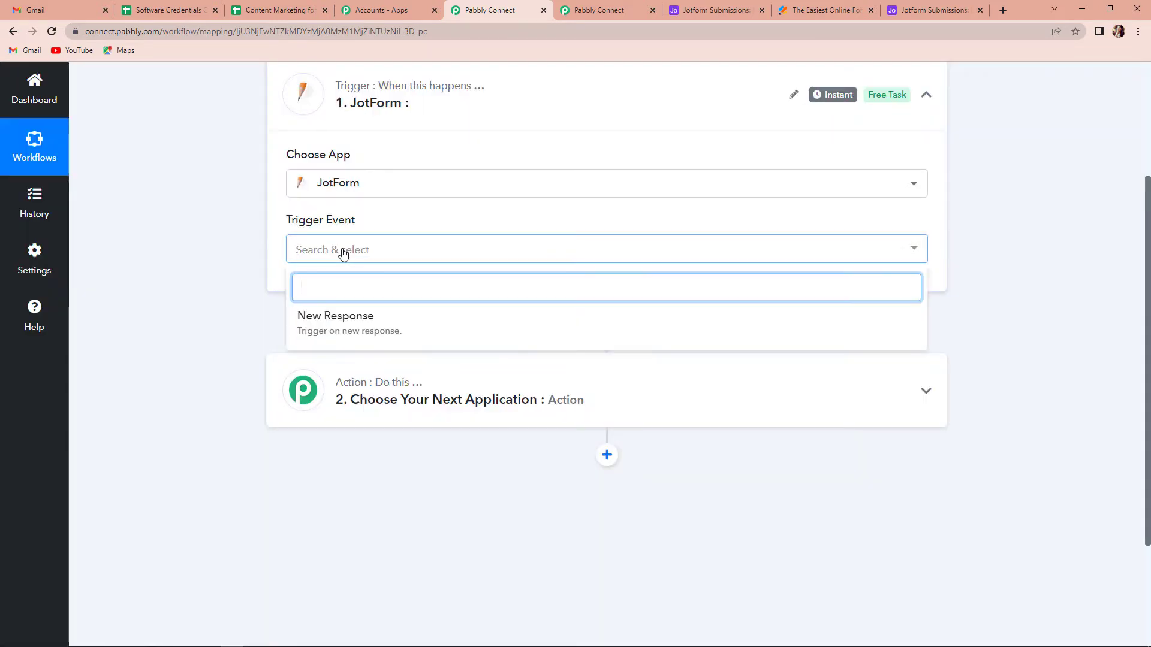
pyautogui.click(317, 322)
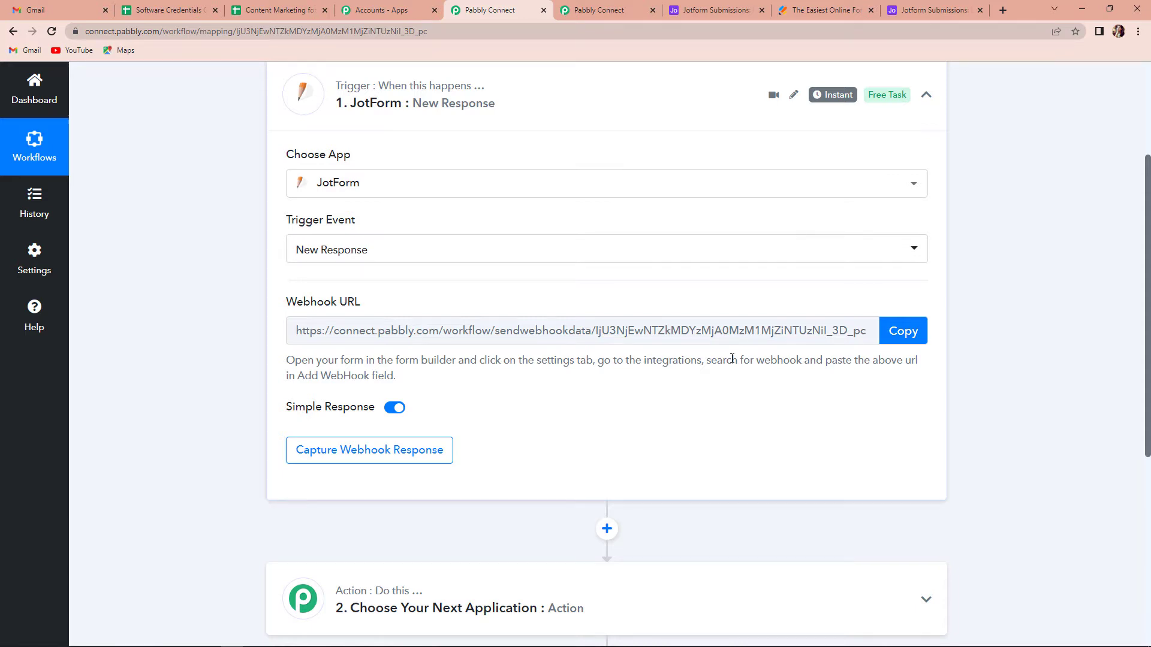
pyautogui.click(903, 331)
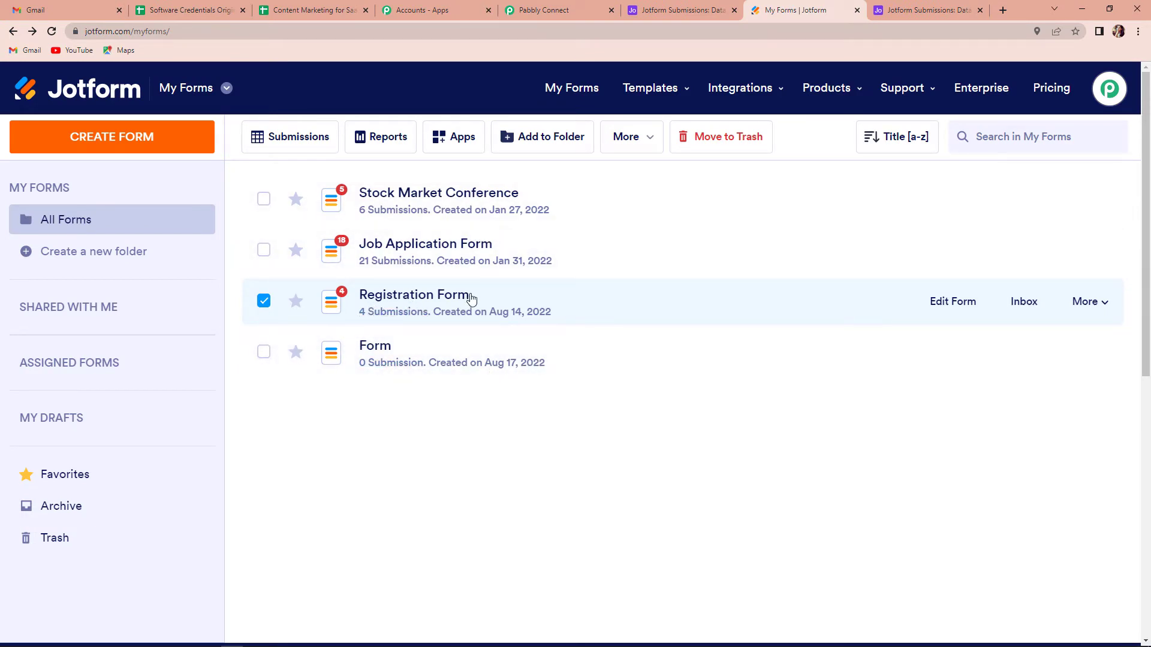
# In Jotform, edit the Registration Form and open its existing WebHooks integration for editing
pyautogui.click(952, 304)
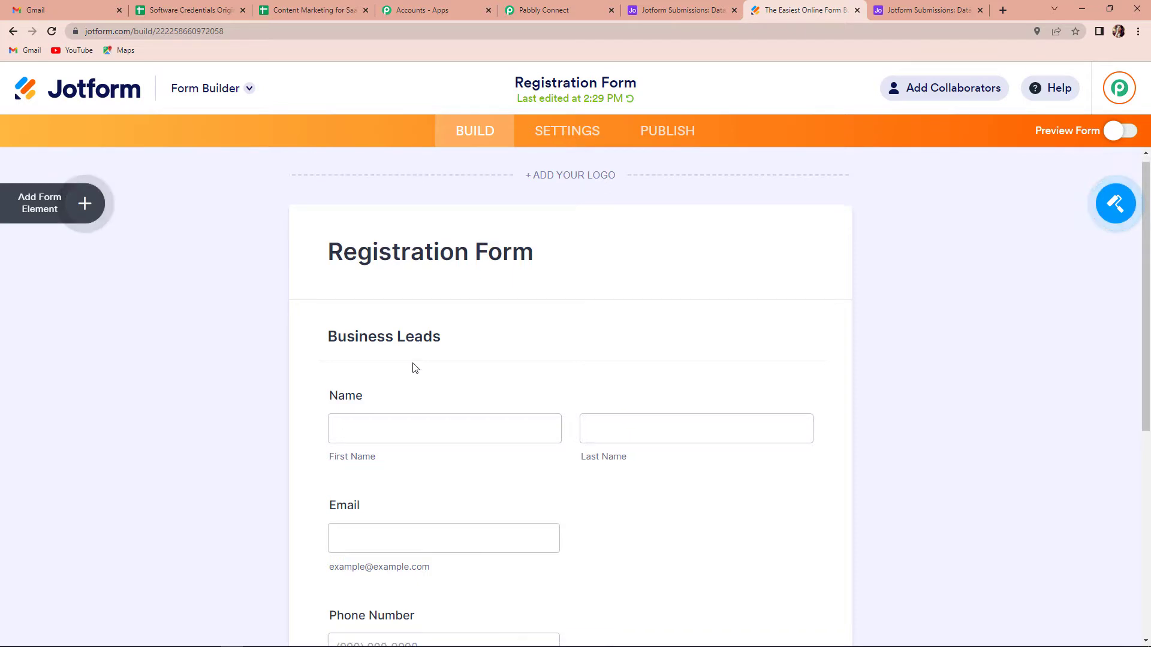
pyautogui.scroll(-4, 411, 364)
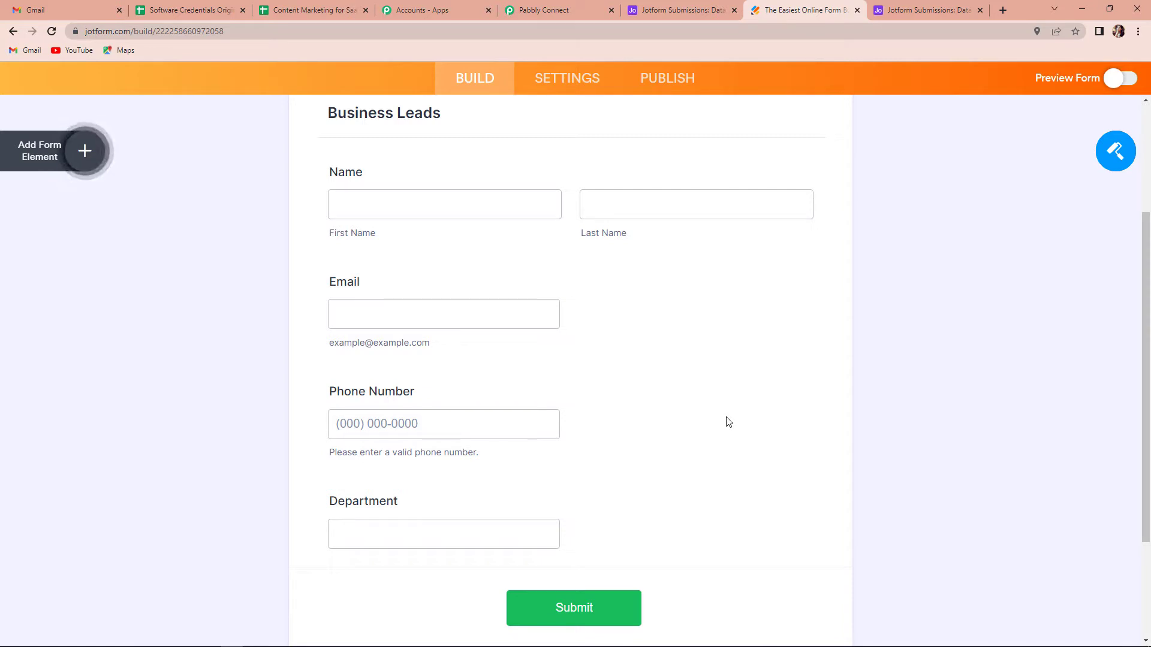
pyautogui.click(566, 82)
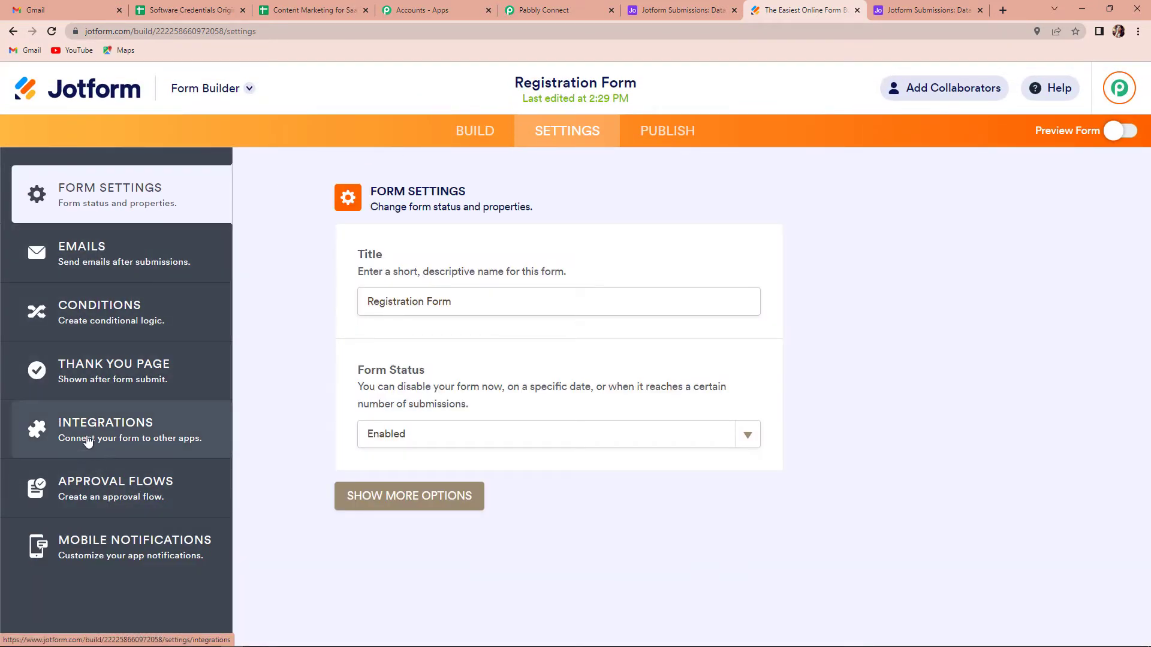
pyautogui.click(104, 429)
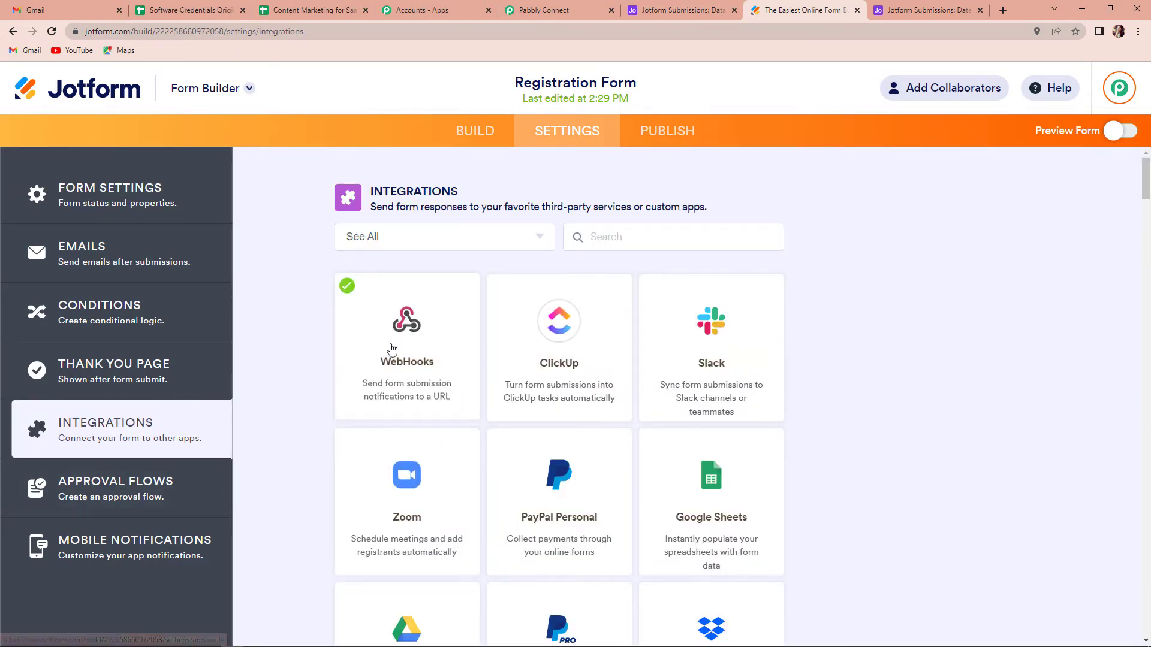
pyautogui.click(403, 354)
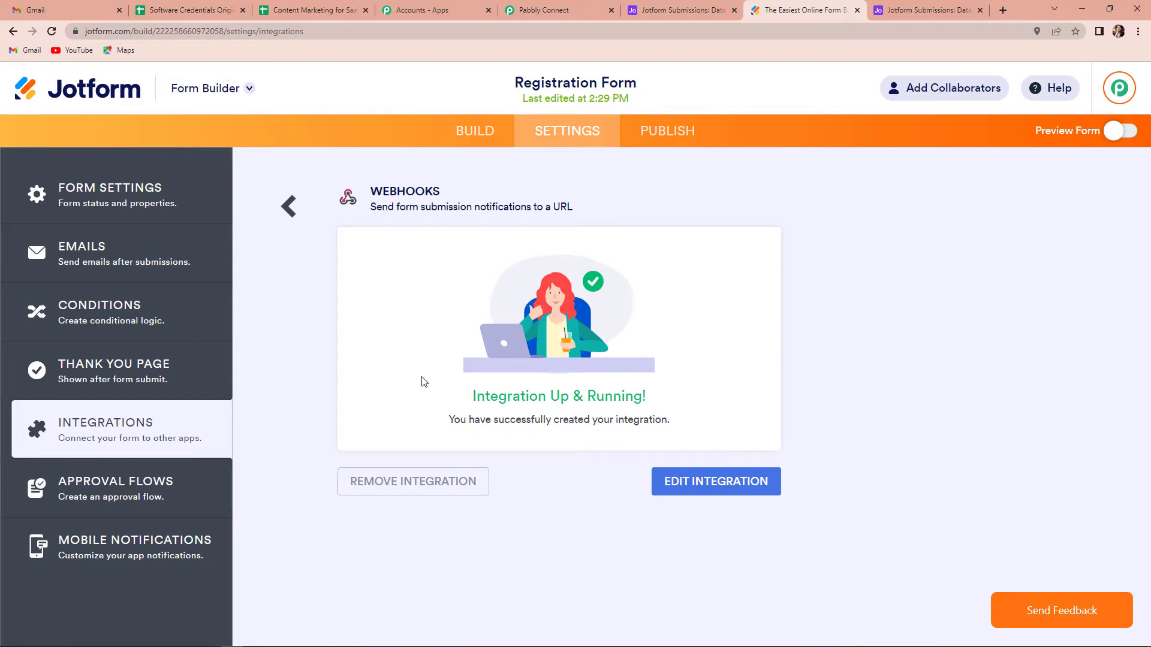
pyautogui.click(716, 482)
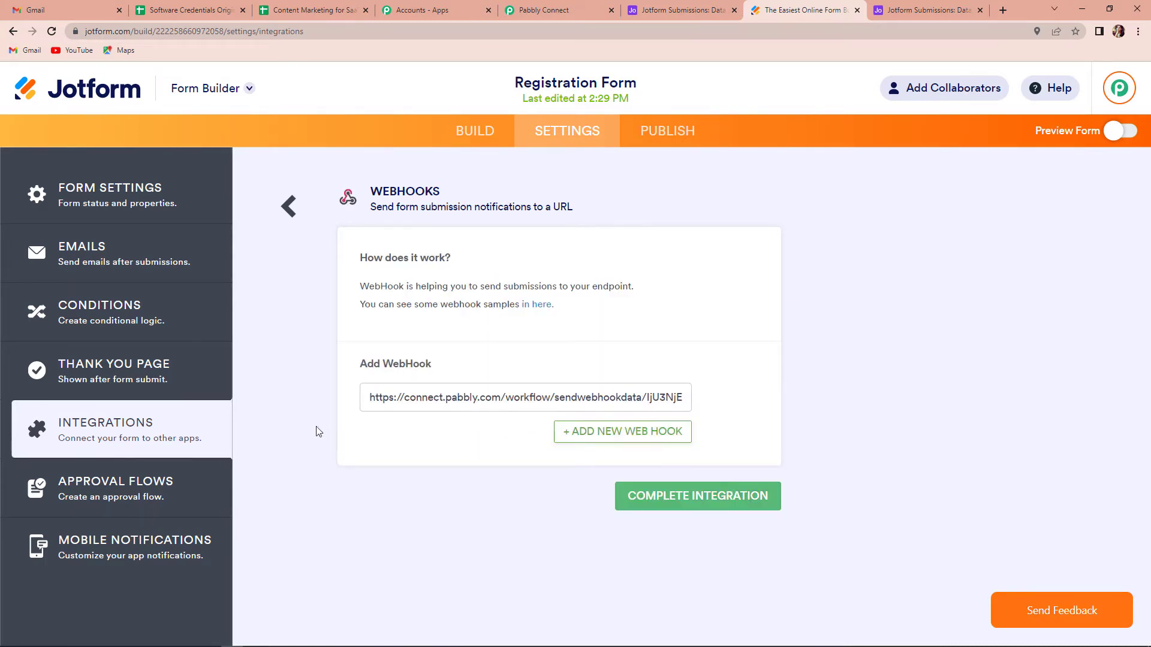
# Replace the Registration Form's webhook address with the webhook URL copied from the Pabbly Connect trigger and complete the integration
pyautogui.moveTo(365, 397); pyautogui.dragTo(944, 412)
pyautogui.press('BackSpace')
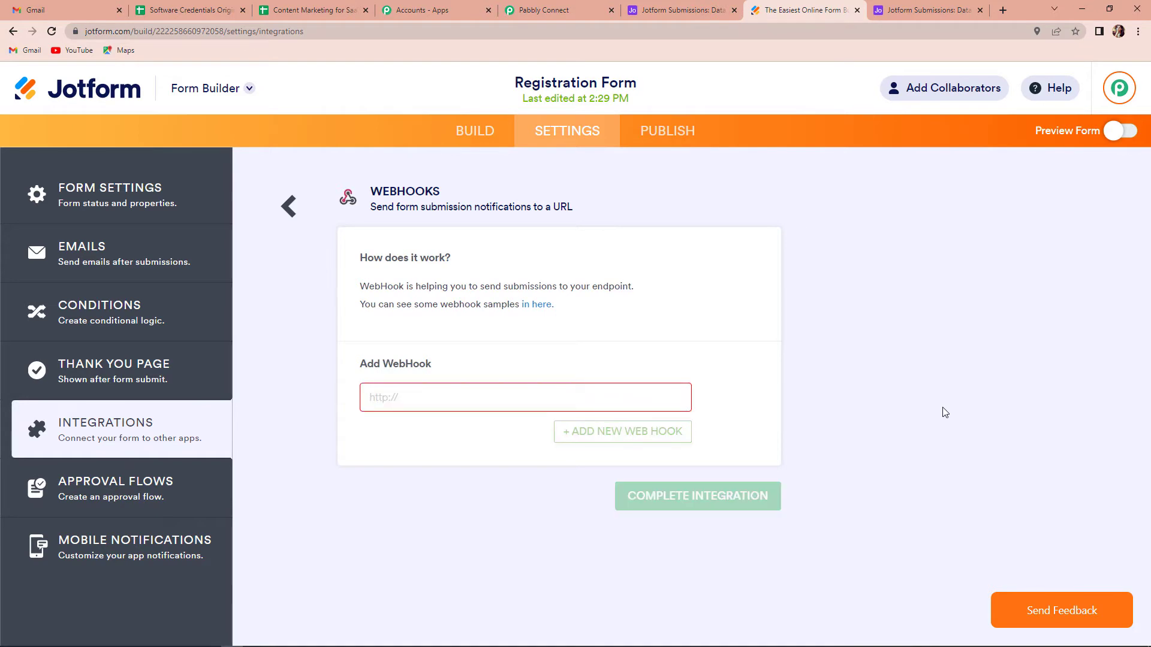
pyautogui.click(536, 10)
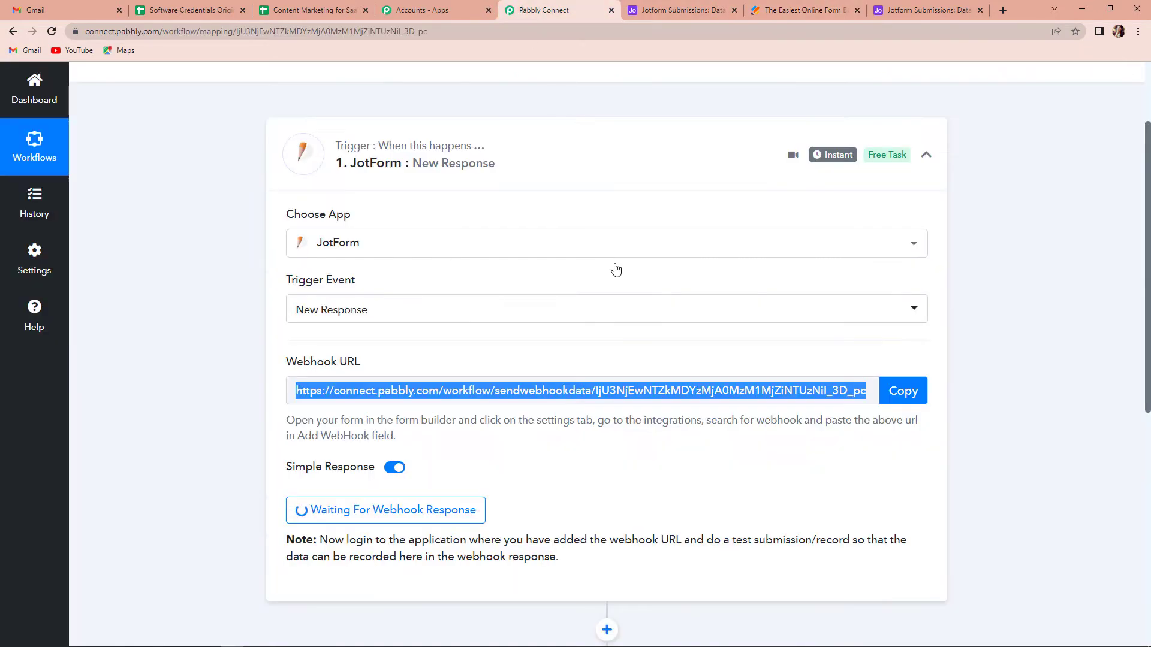
pyautogui.click(893, 404)
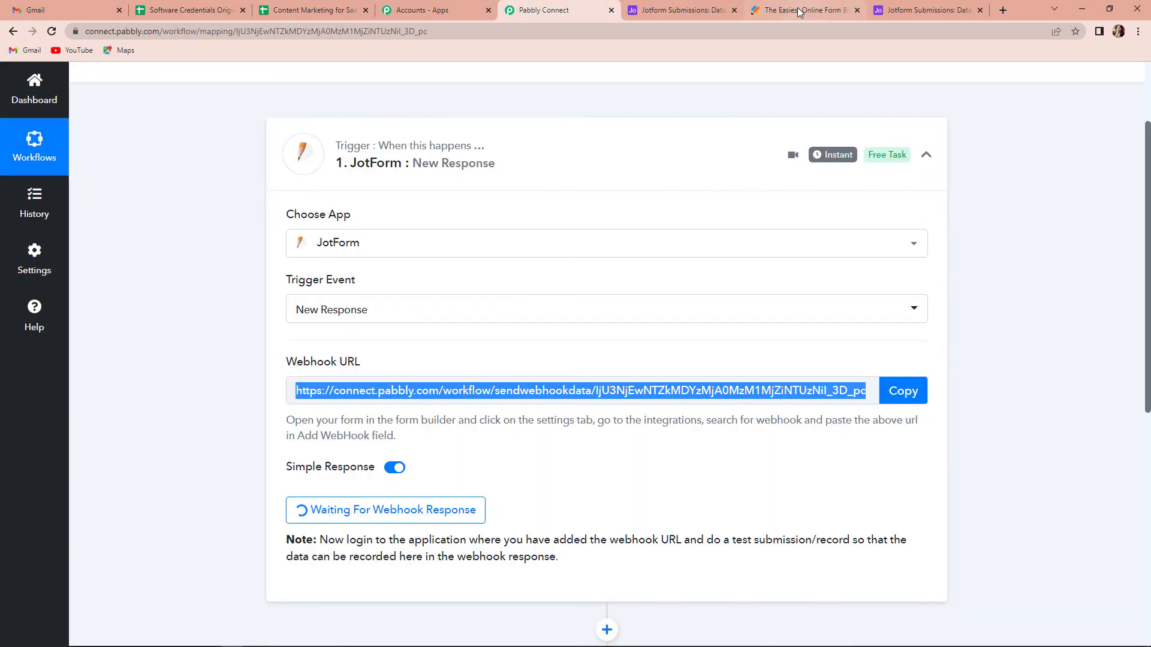
pyautogui.click(800, 13)
pyautogui.hotkey('ctrl', 'v')
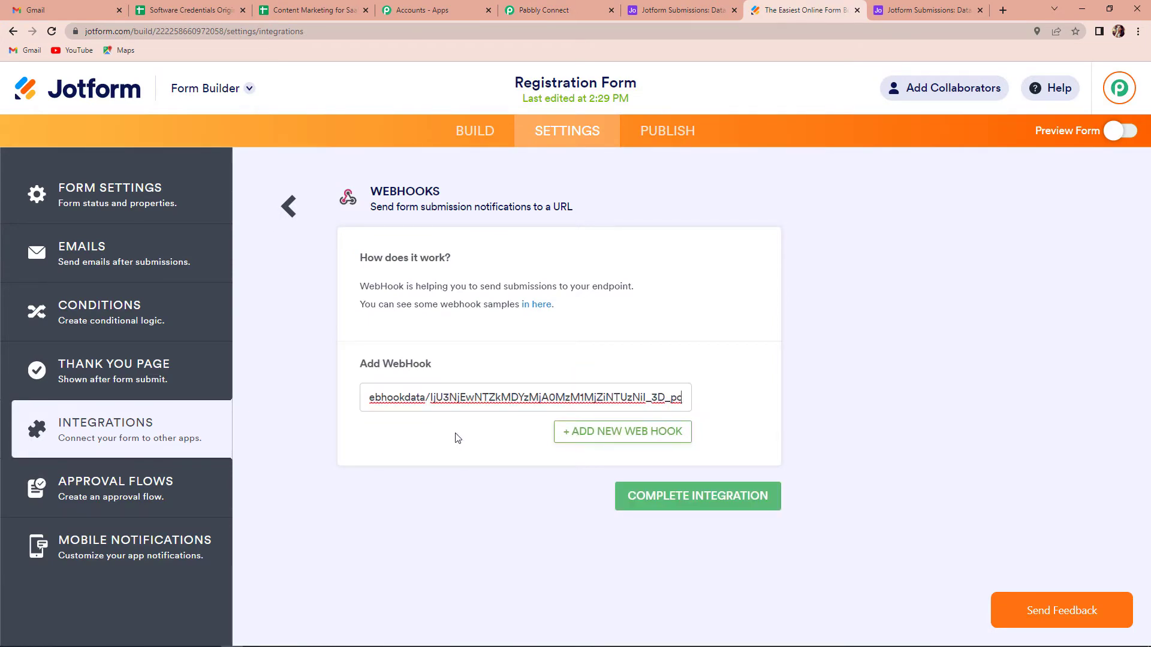
pyautogui.click(689, 504)
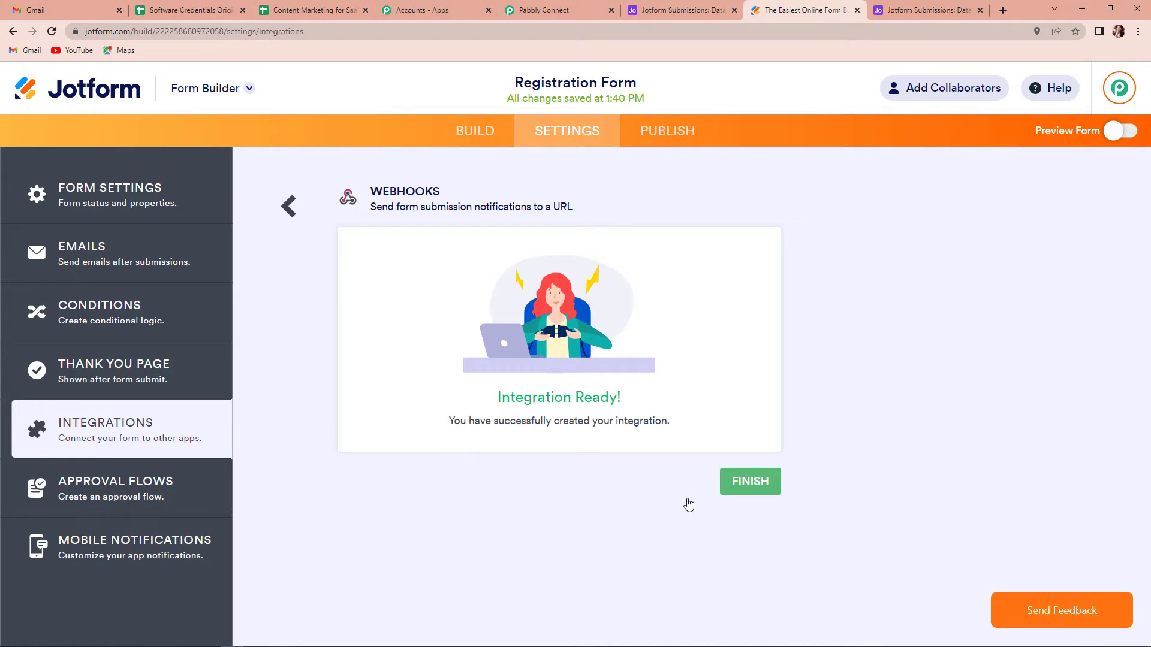
# Switch to the Pabbly Connect workflow and restart capturing the JotForm trigger's webhook response
pyautogui.click(544, 10)
pyautogui.scroll(-3, 519, 380)
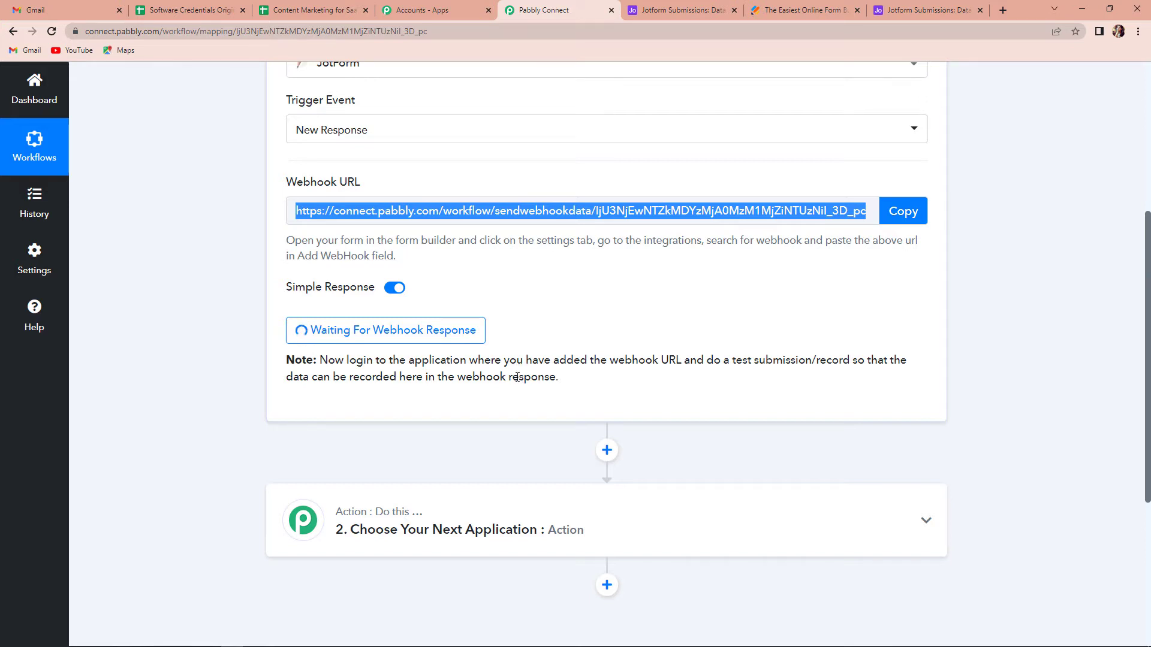
pyautogui.click(407, 329)
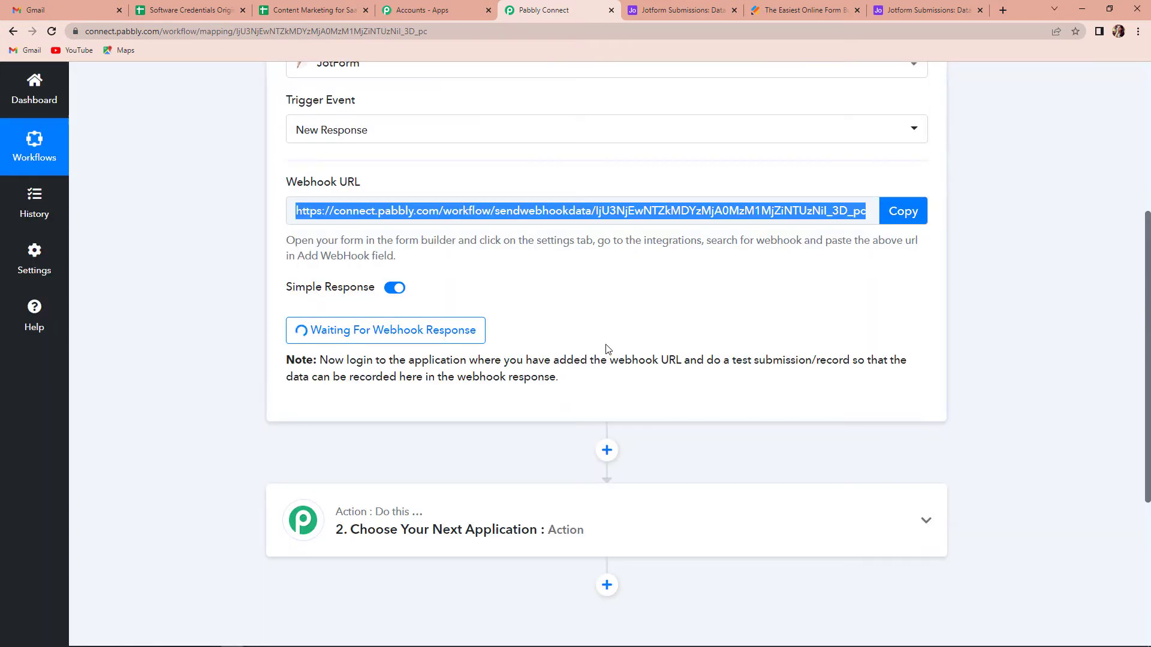
# Switch to Jotform, preview the Registration Form and fill in the test lead's first and last name
pyautogui.click(797, 13)
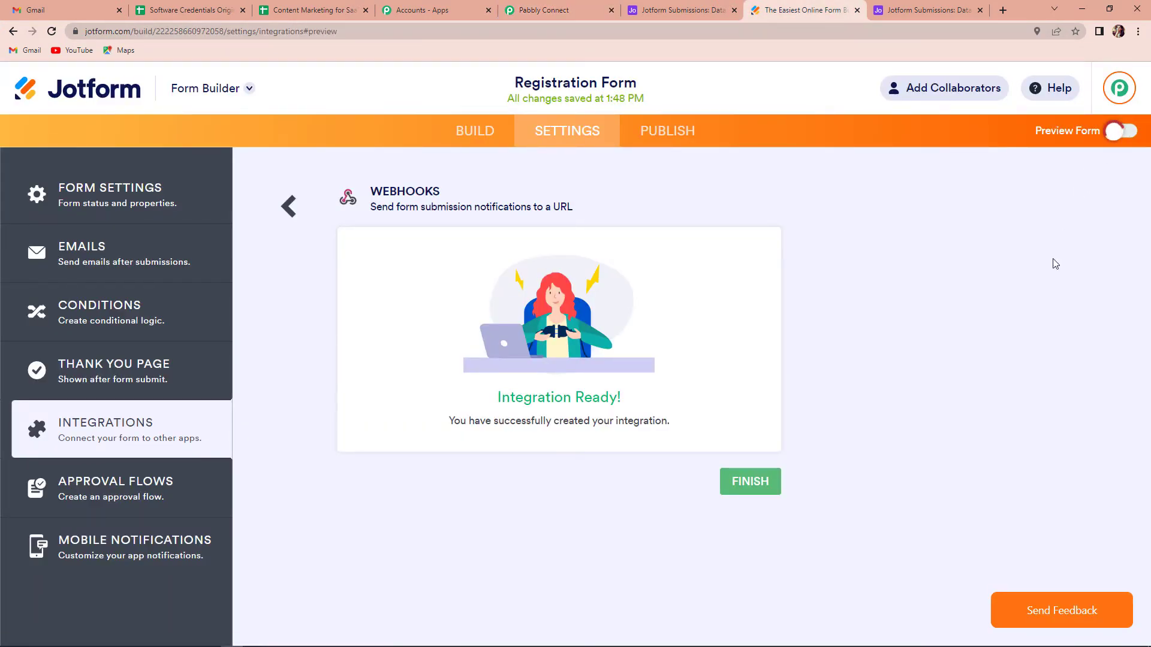
pyautogui.click(1110, 133)
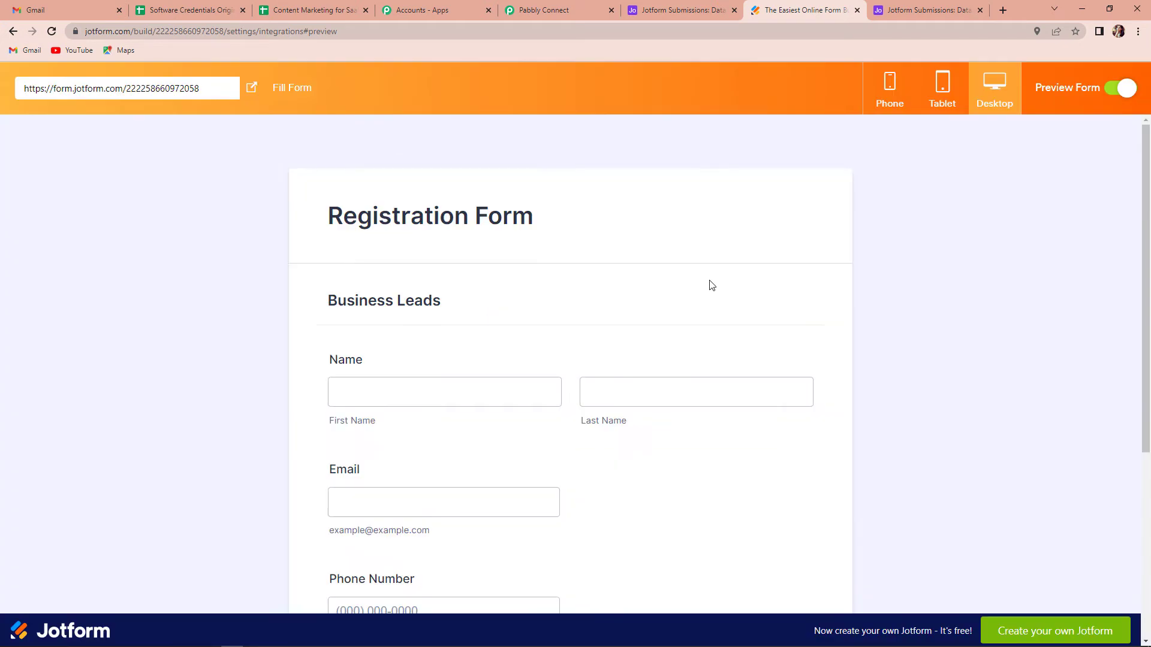
pyautogui.scroll(-2, 540, 282)
pyautogui.click(396, 280)
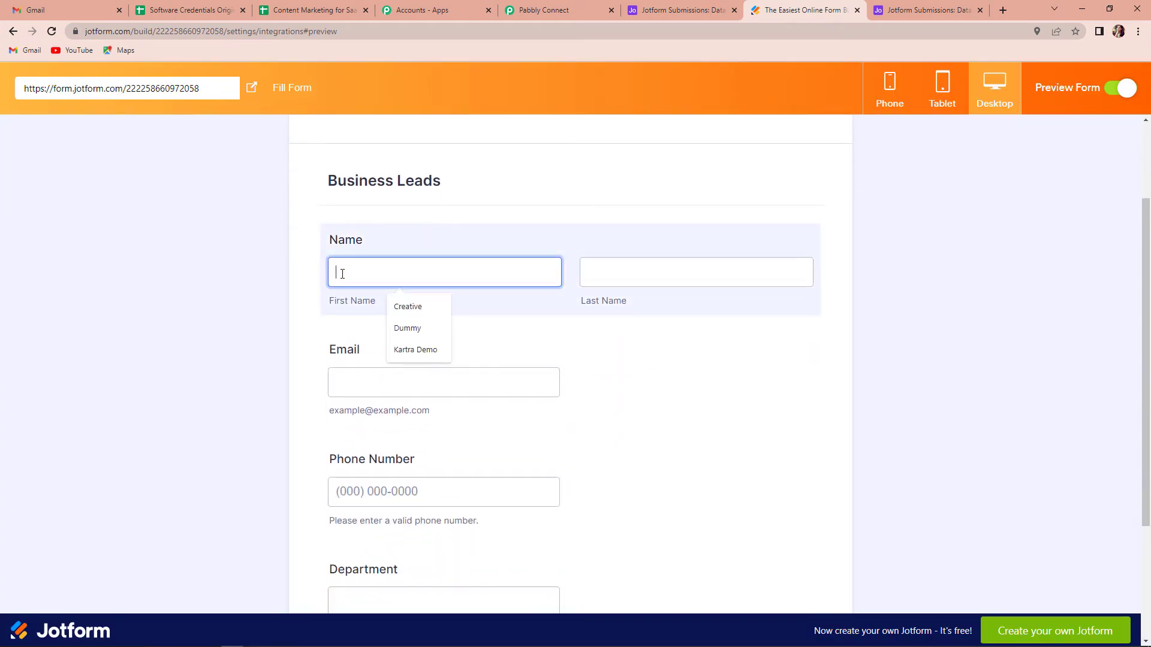
pyautogui.write('Test Lead')
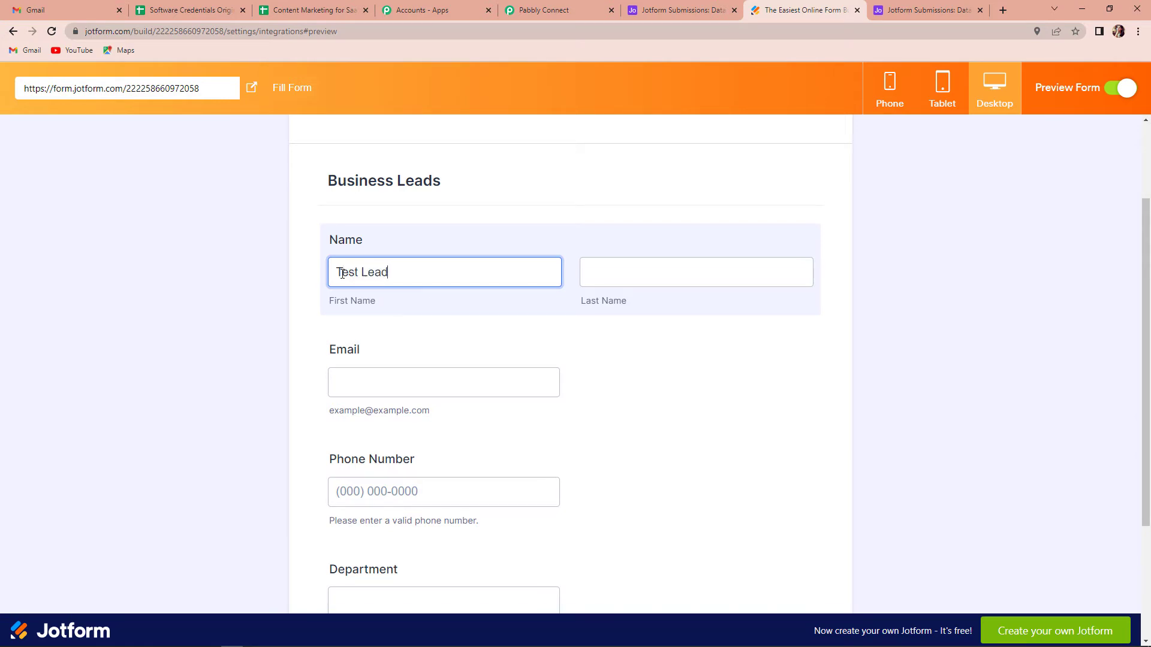
pyautogui.click(632, 261)
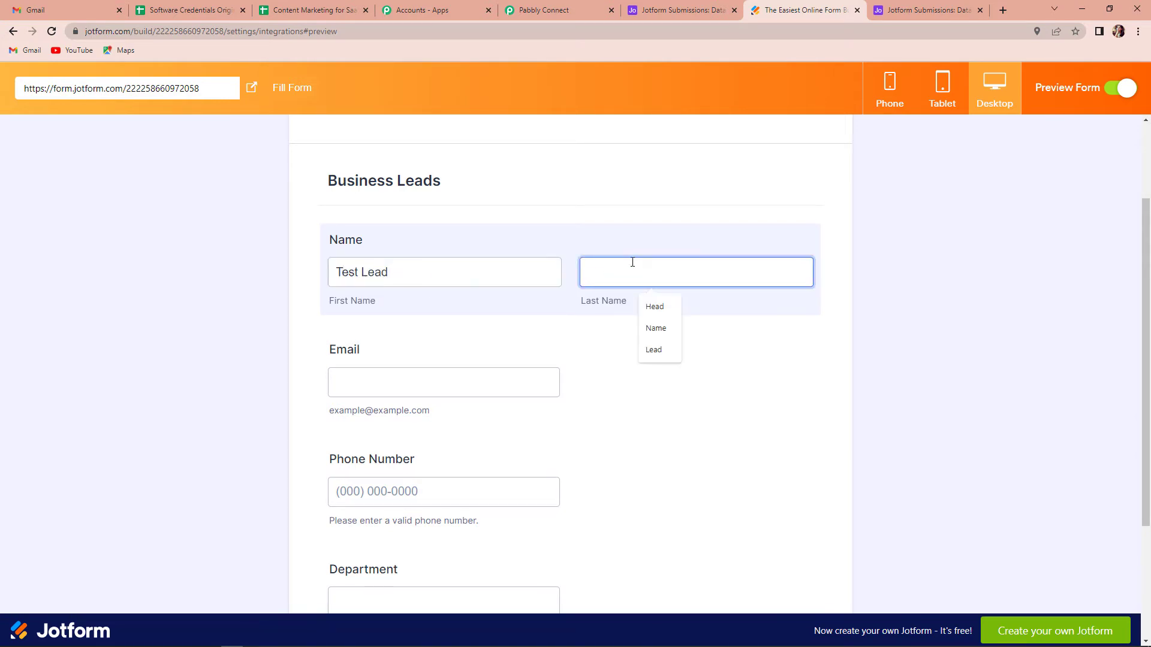
pyautogui.write('New')
# Fill in the test lead's e-mail address and phone number in the previewed Registration Form
pyautogui.click(447, 386)
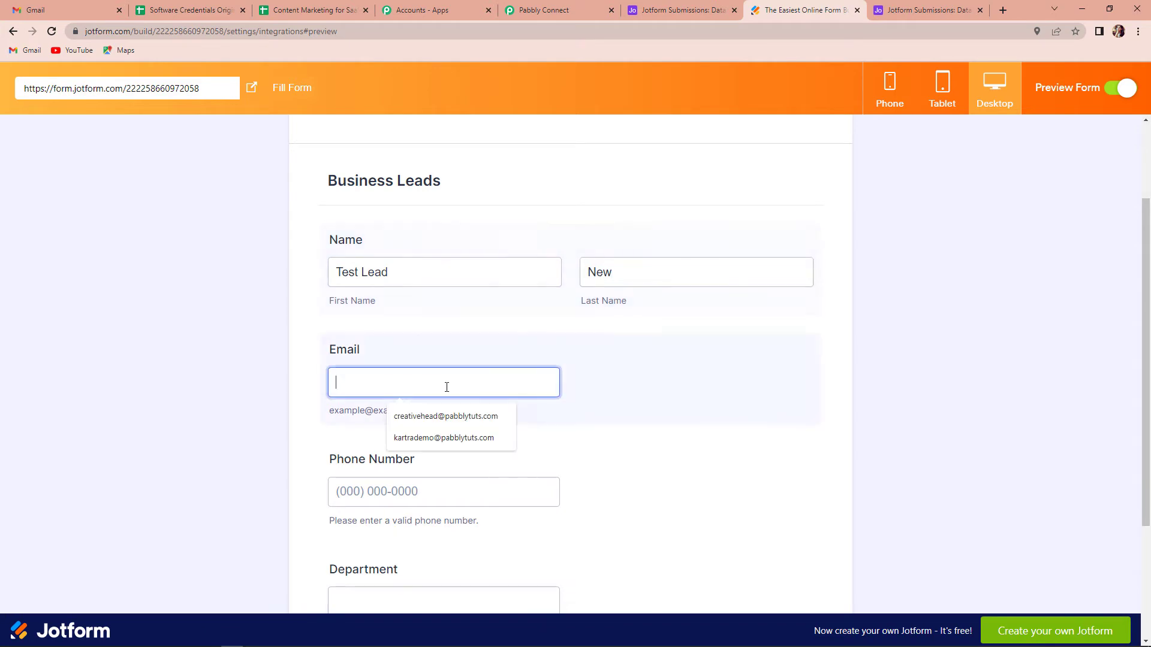
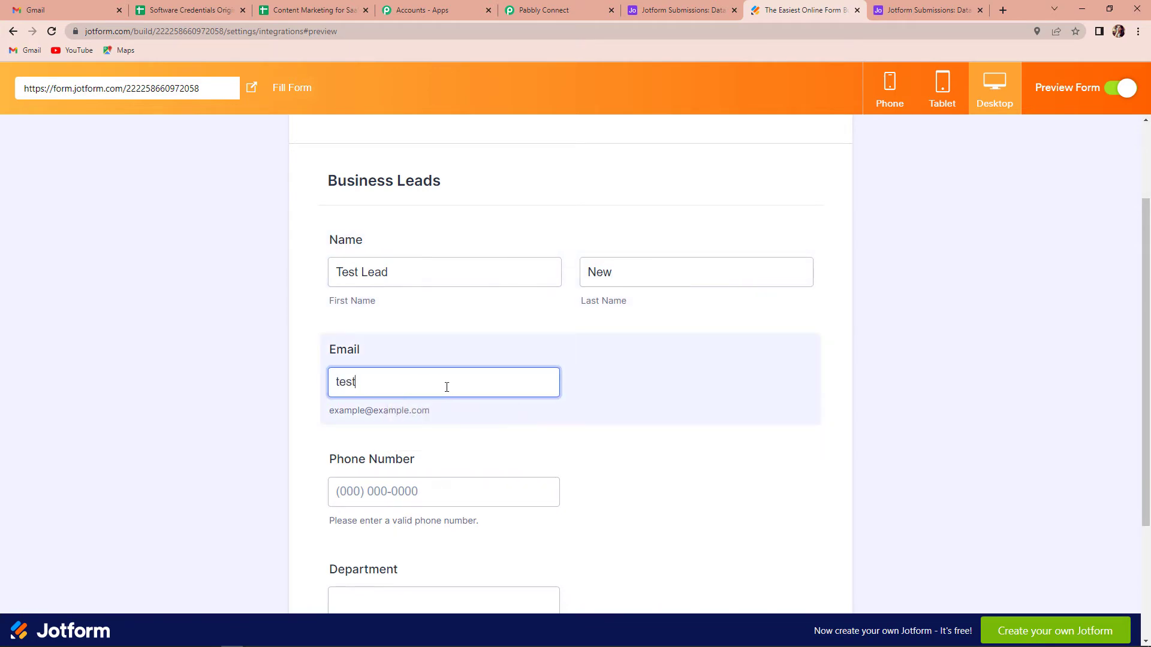
pyautogui.click(448, 489)
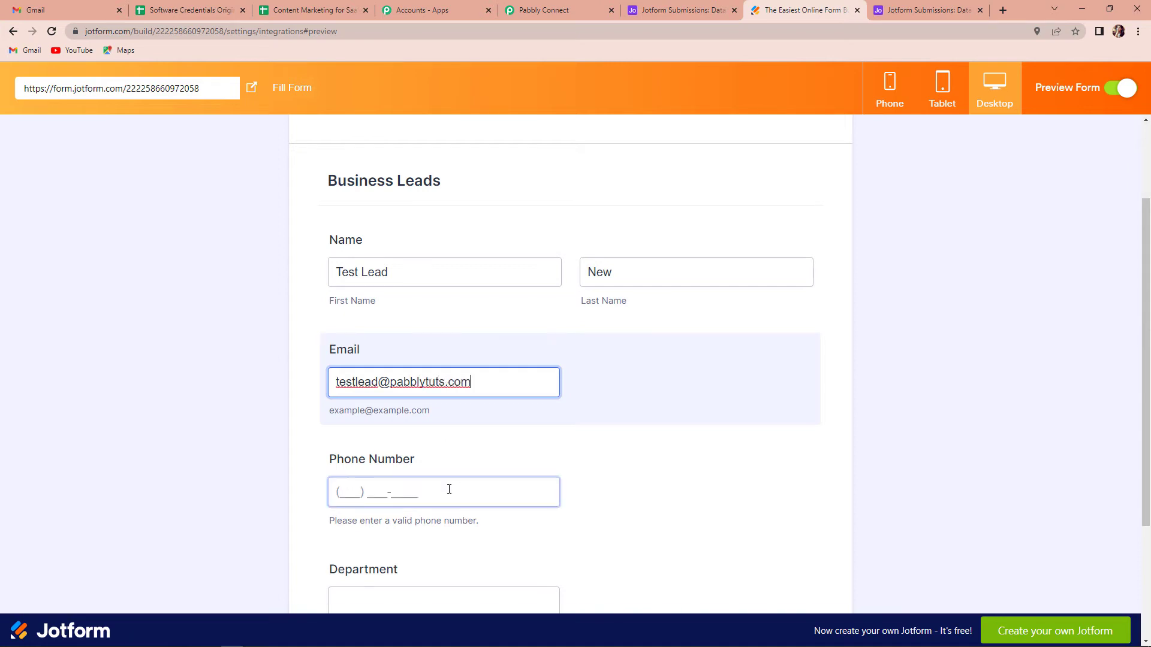
pyautogui.click(443, 525)
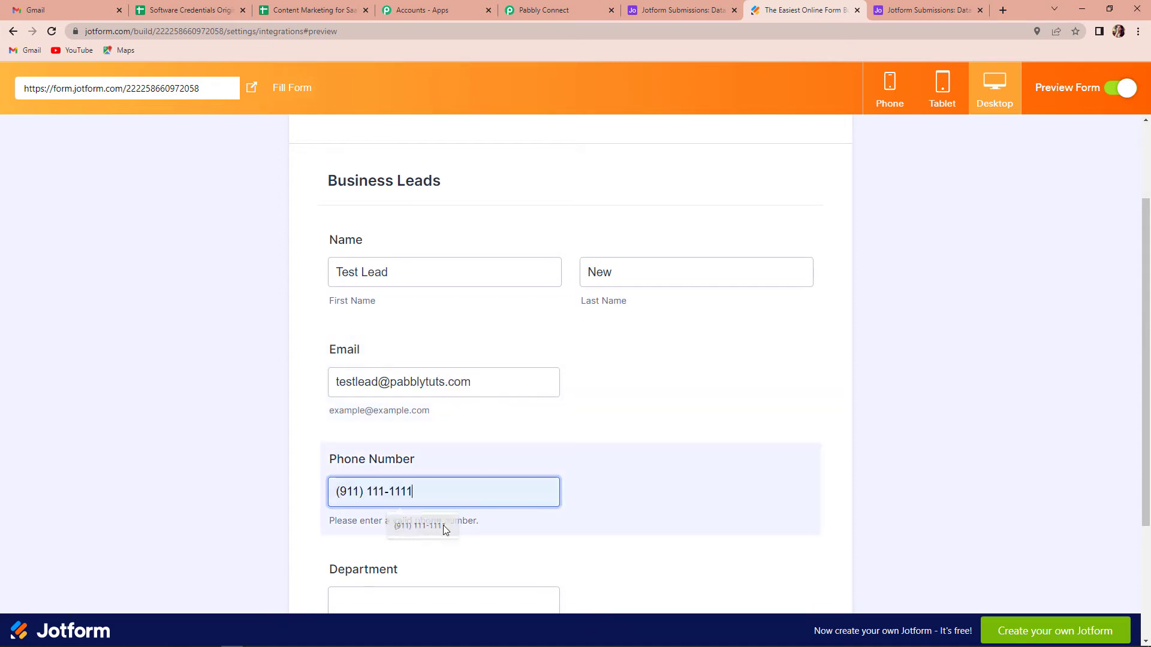
# Enter Finance as the test lead's department in the previewed Registration Form and submit the form
pyautogui.scroll(-2, 448, 537)
pyautogui.click(393, 485)
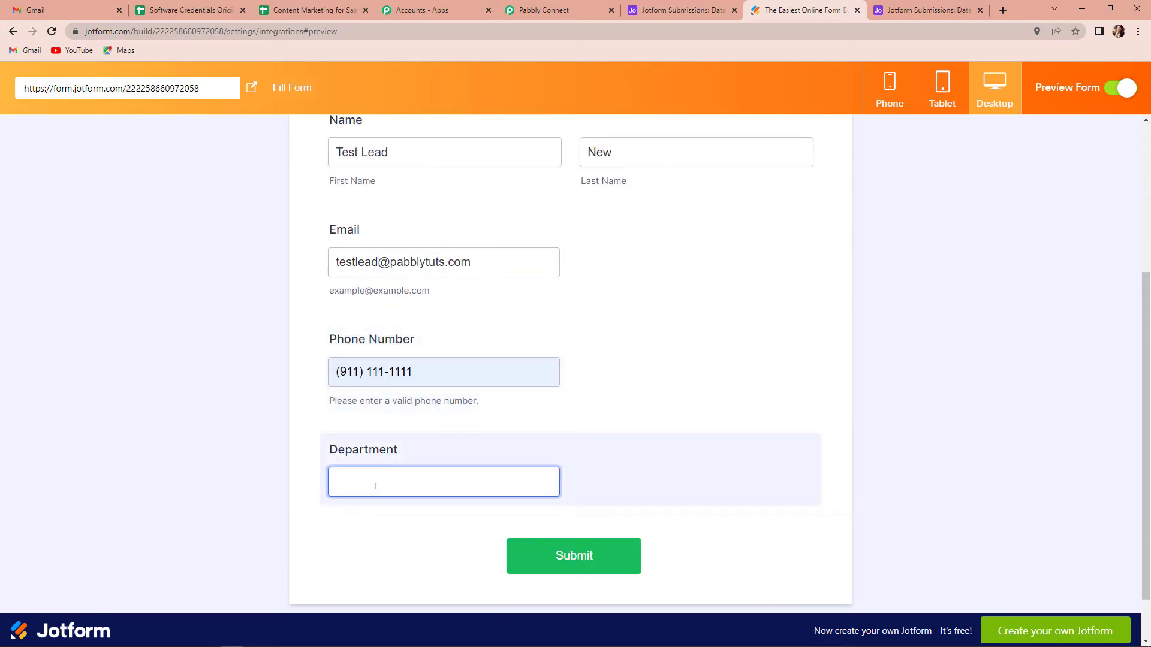
pyautogui.write('Finnac')
pyautogui.write('e')
pyautogui.press('BackSpace')
pyautogui.press('BackSpace')
pyautogui.press('BackSpace')
pyautogui.press('BackSpace')
pyautogui.write('ance')
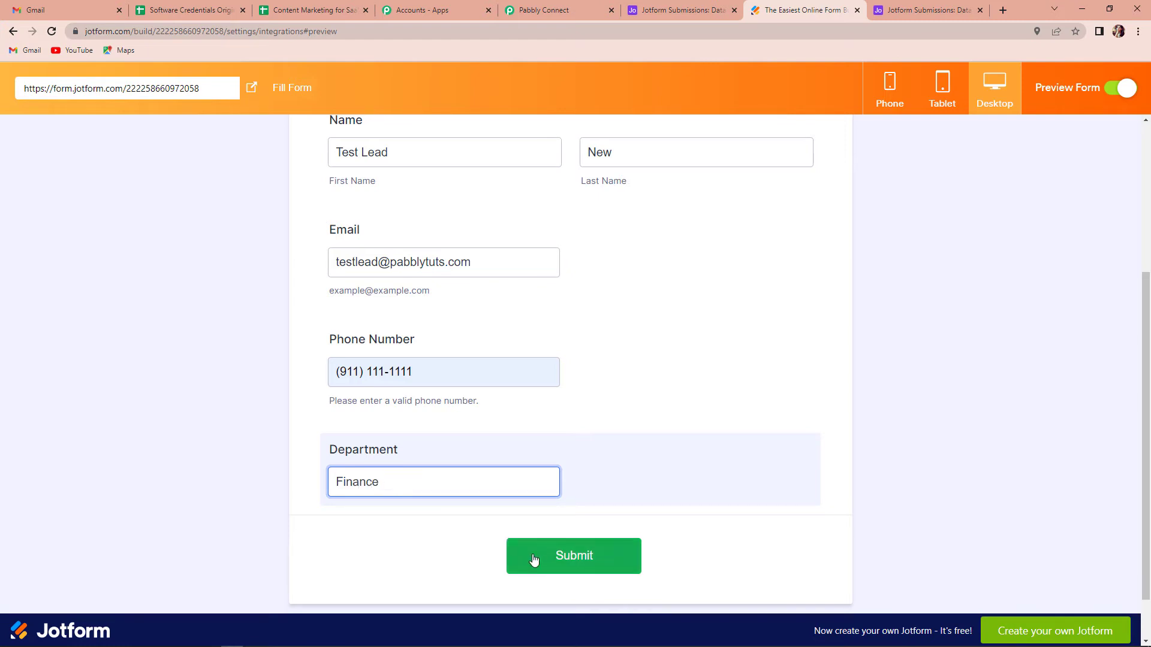
pyautogui.click(540, 562)
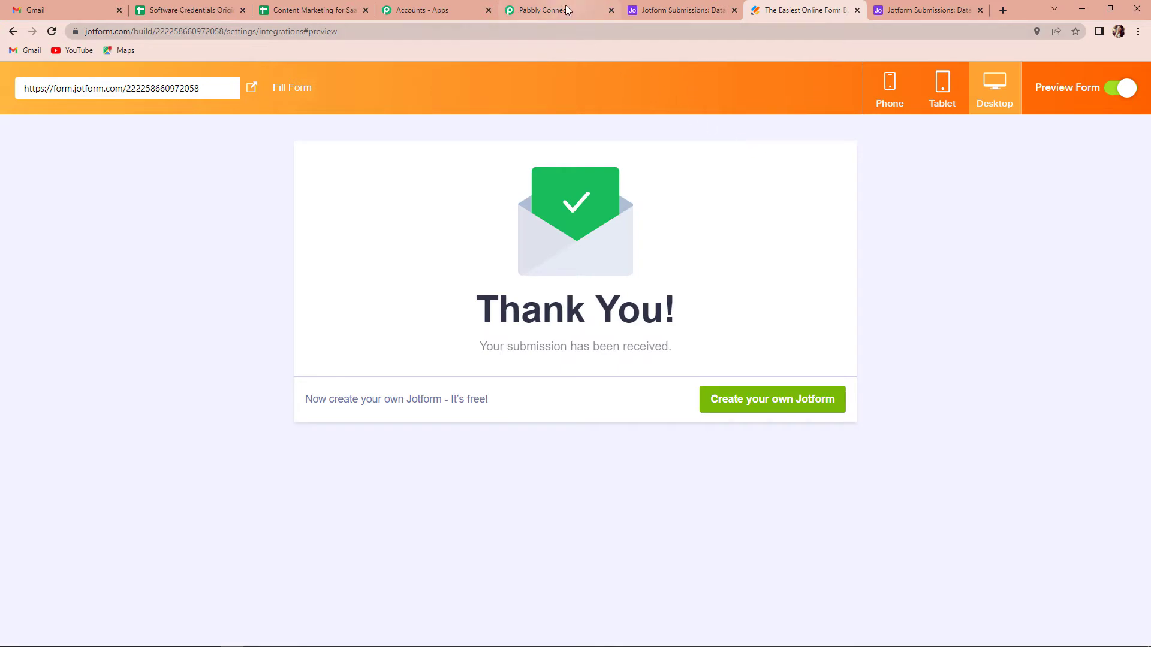
# Switch to the Pabbly Connect workflow and review the form fields captured in the JotForm trigger's webhook response
pyautogui.click(544, 10)
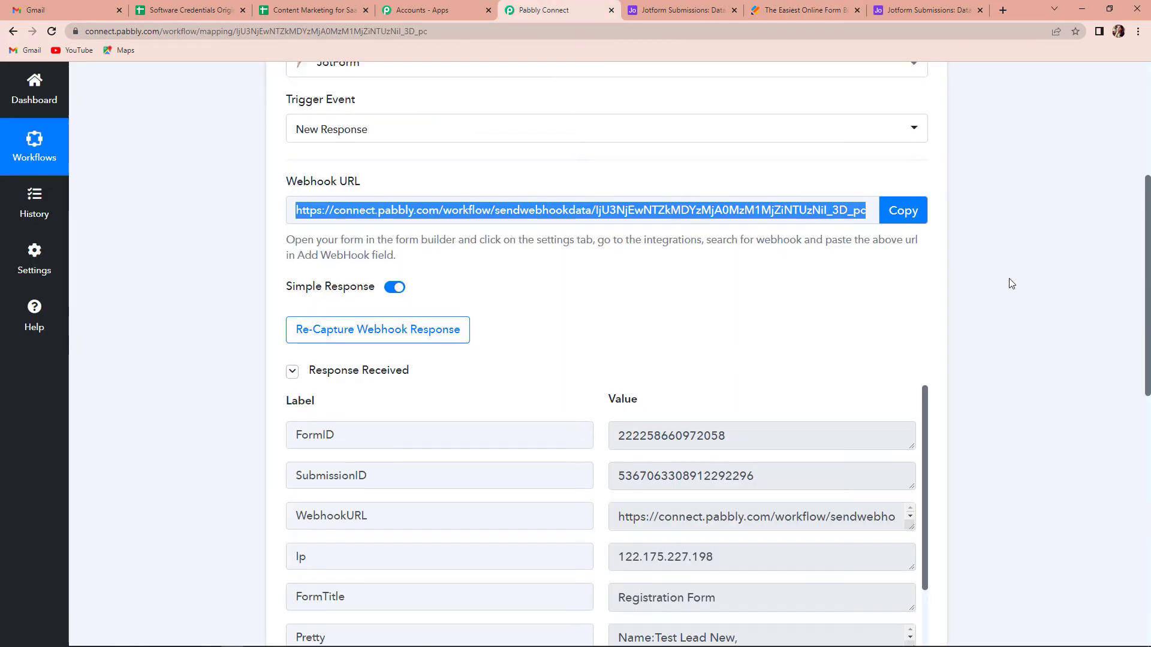
pyautogui.scroll(-4, 1006, 282)
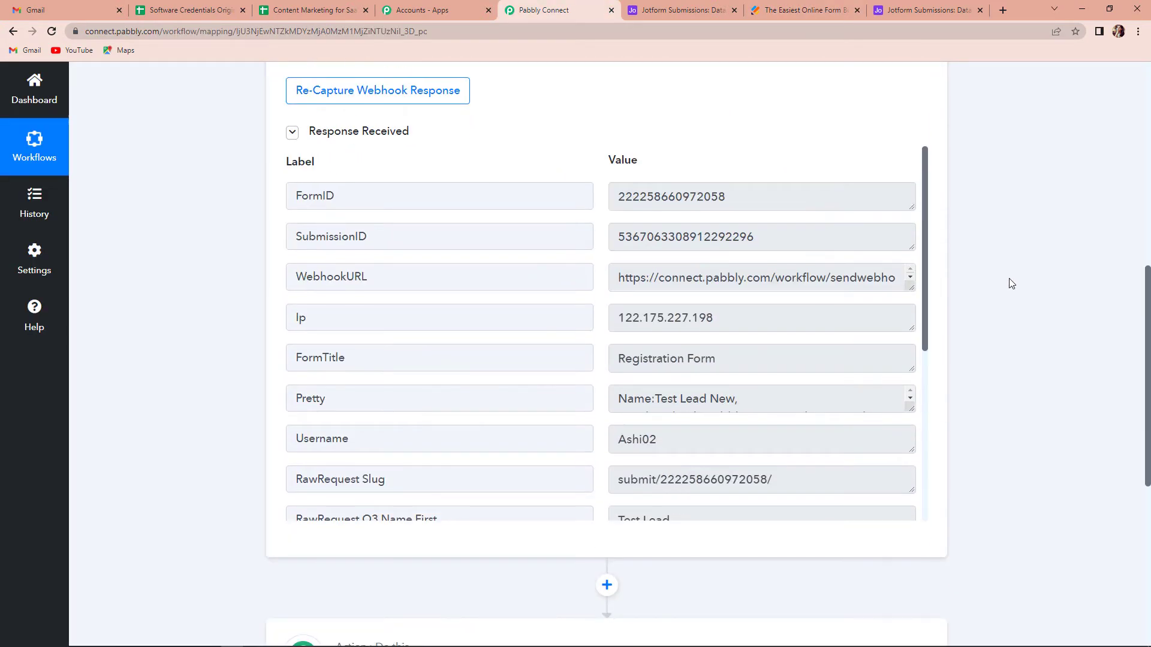
pyautogui.scroll(-4, 863, 378)
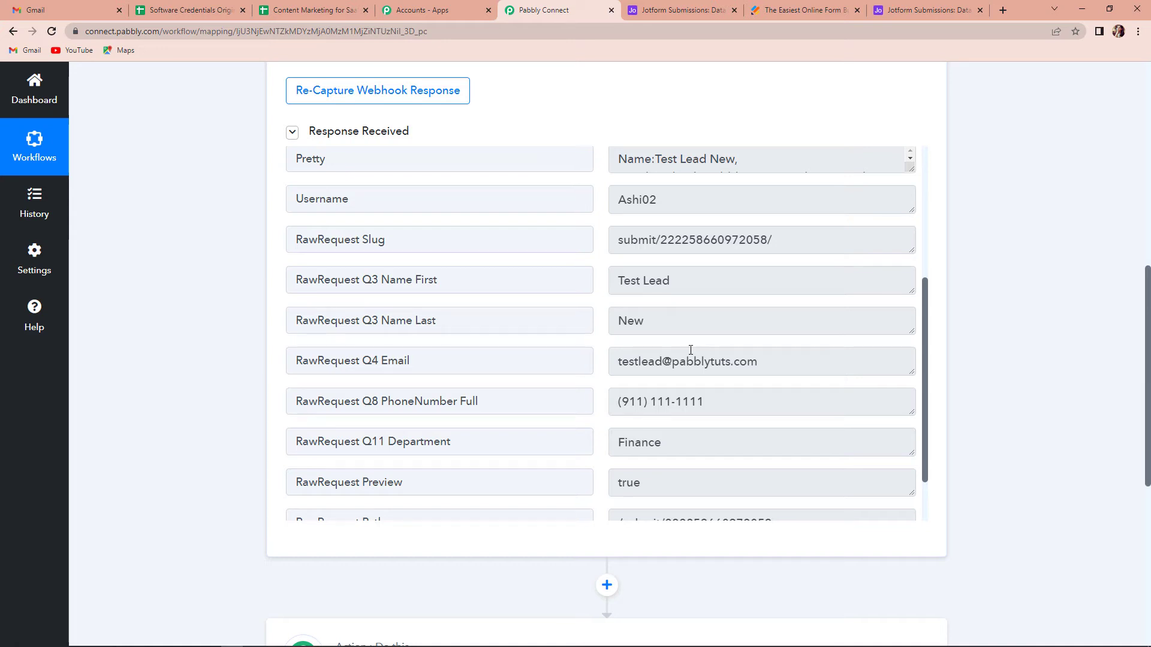
# Set up the workflow's second step with Airtable as the app and Create Record as the action event
pyautogui.scroll(-4, 996, 308)
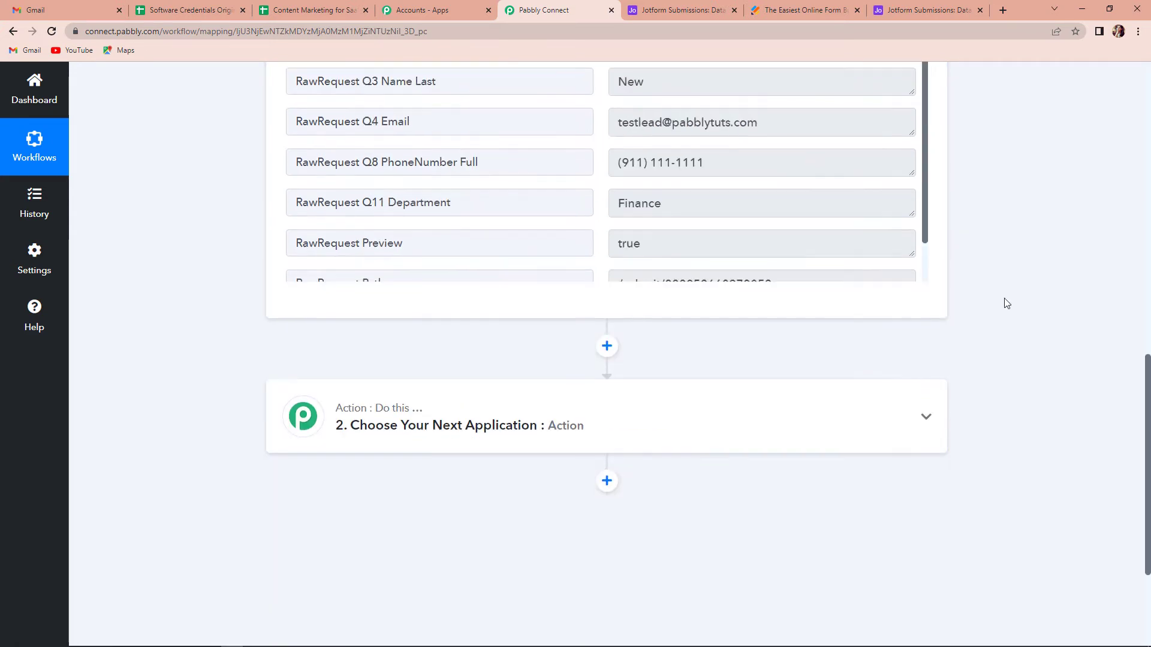
pyautogui.click(376, 426)
pyautogui.click(348, 504)
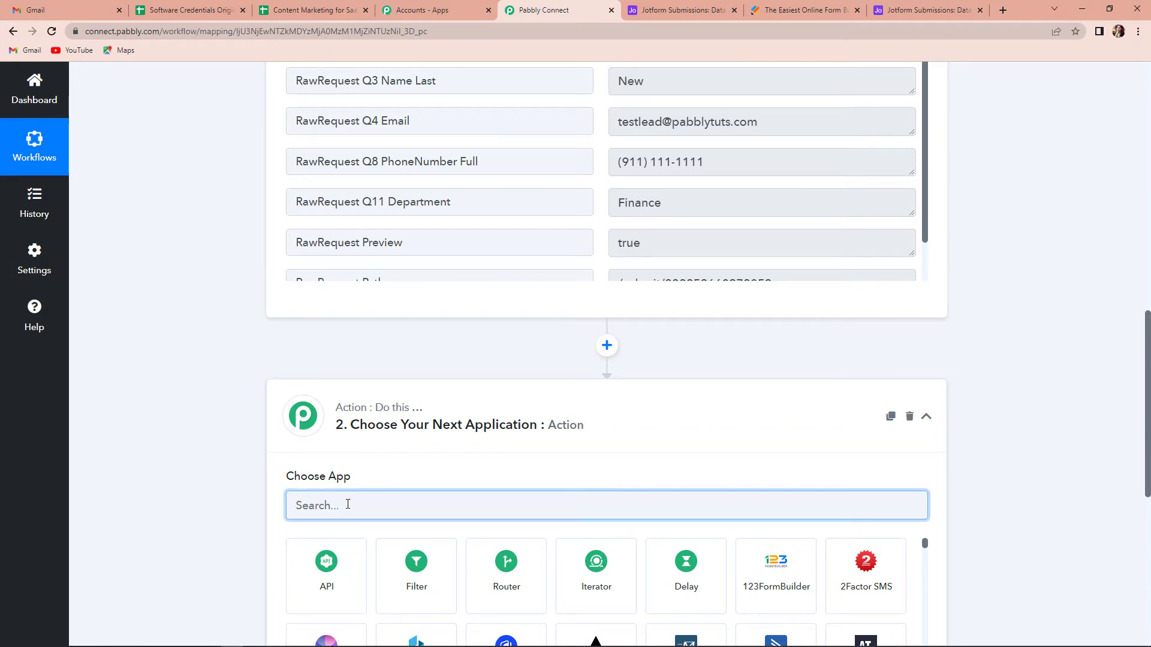
pyautogui.write('airtable')
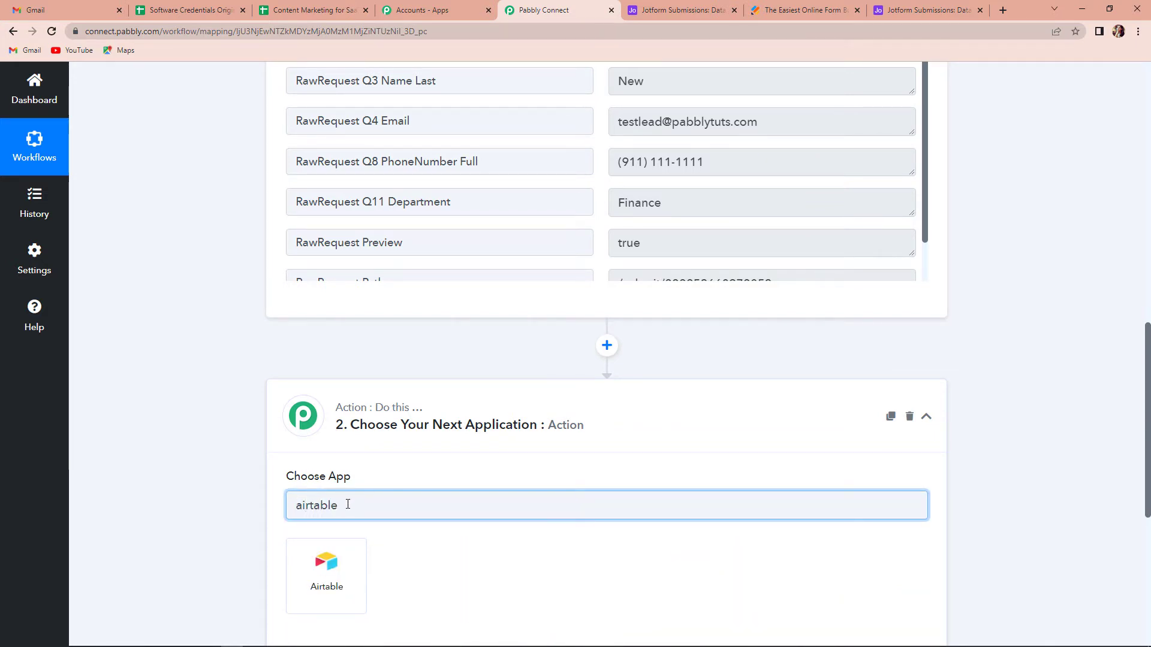
pyautogui.click(347, 570)
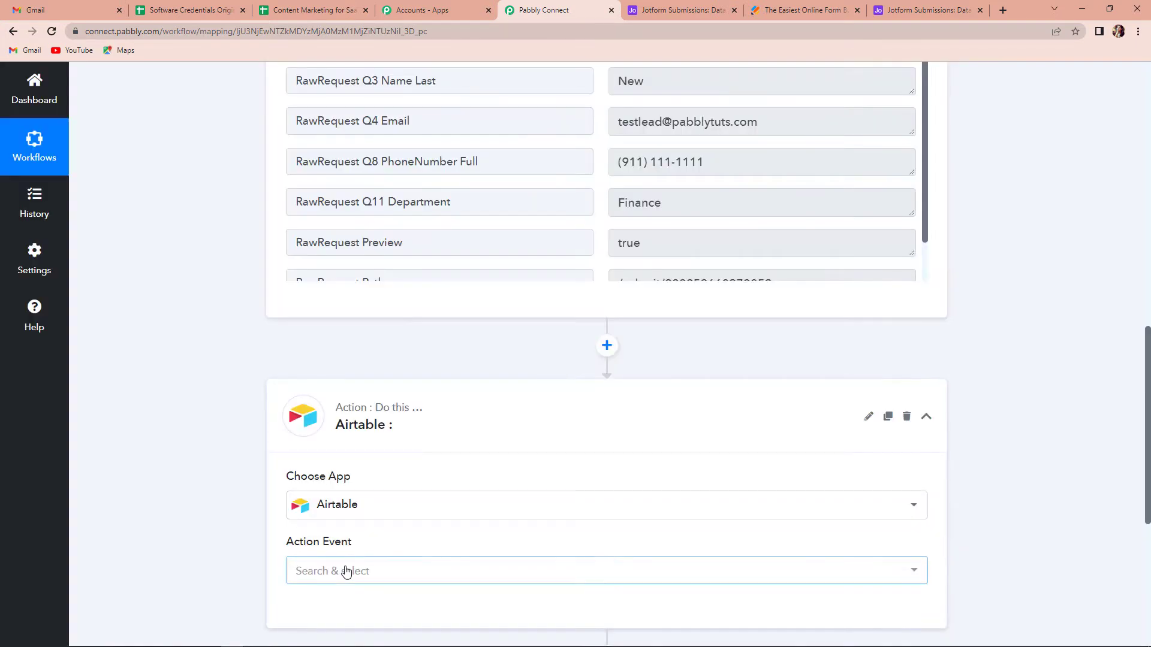
pyautogui.scroll(-1, 1023, 429)
pyautogui.click(379, 512)
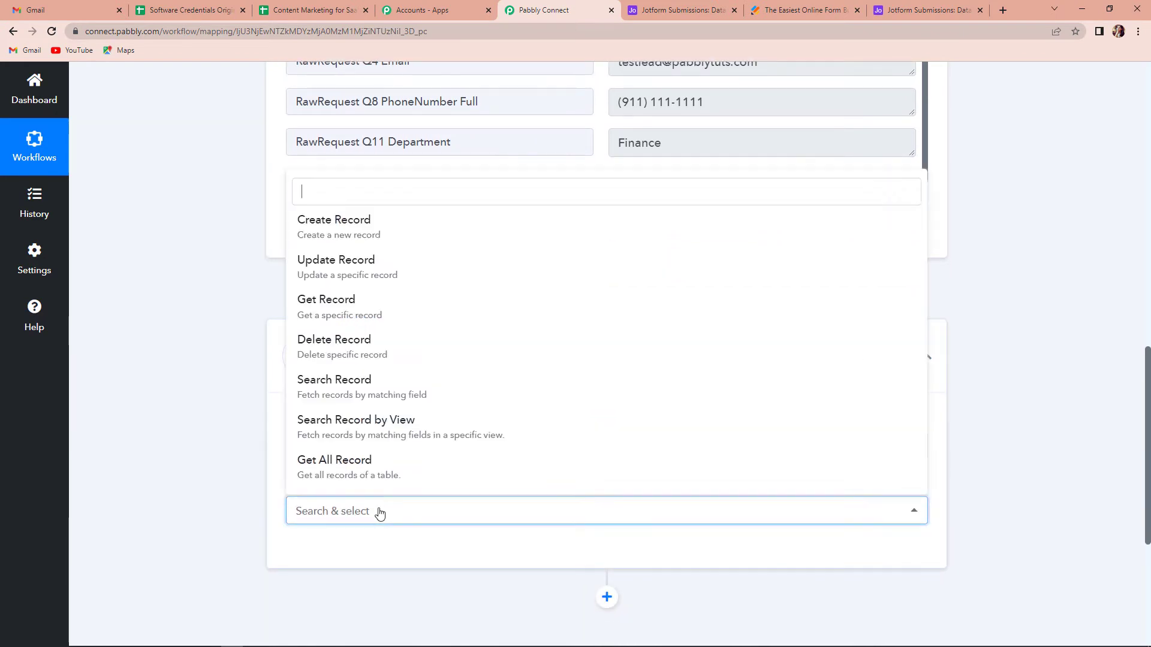
pyautogui.click(344, 234)
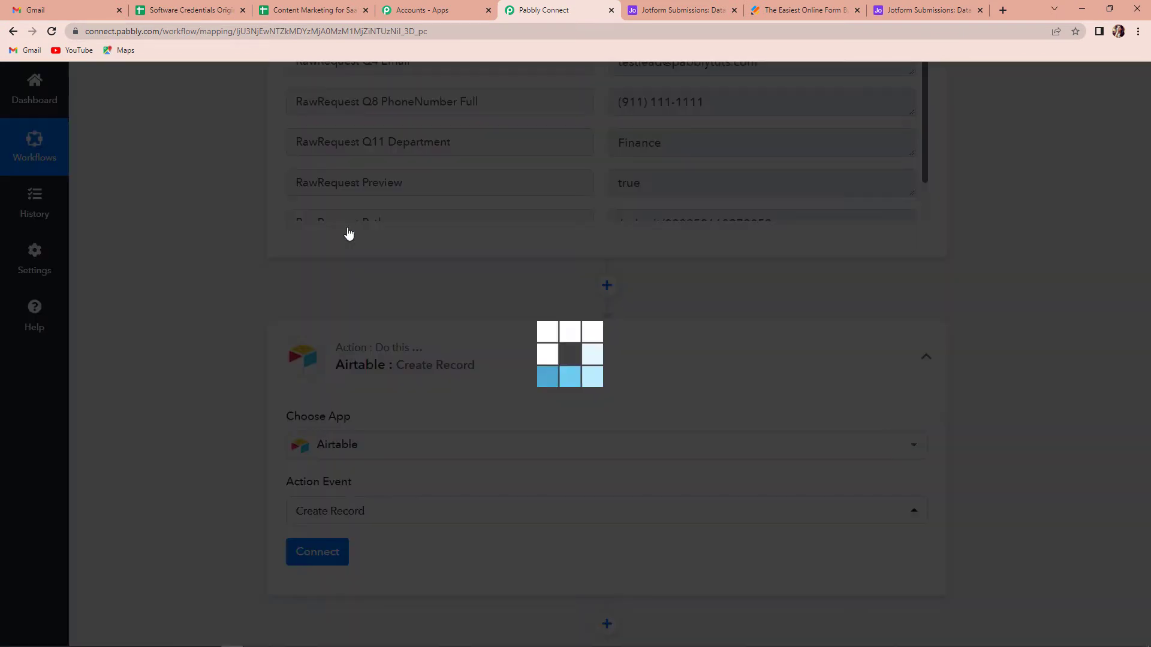
# Start a new Airtable connection for the action and copy the personal API key from the linked Airtable account page
pyautogui.click(310, 551)
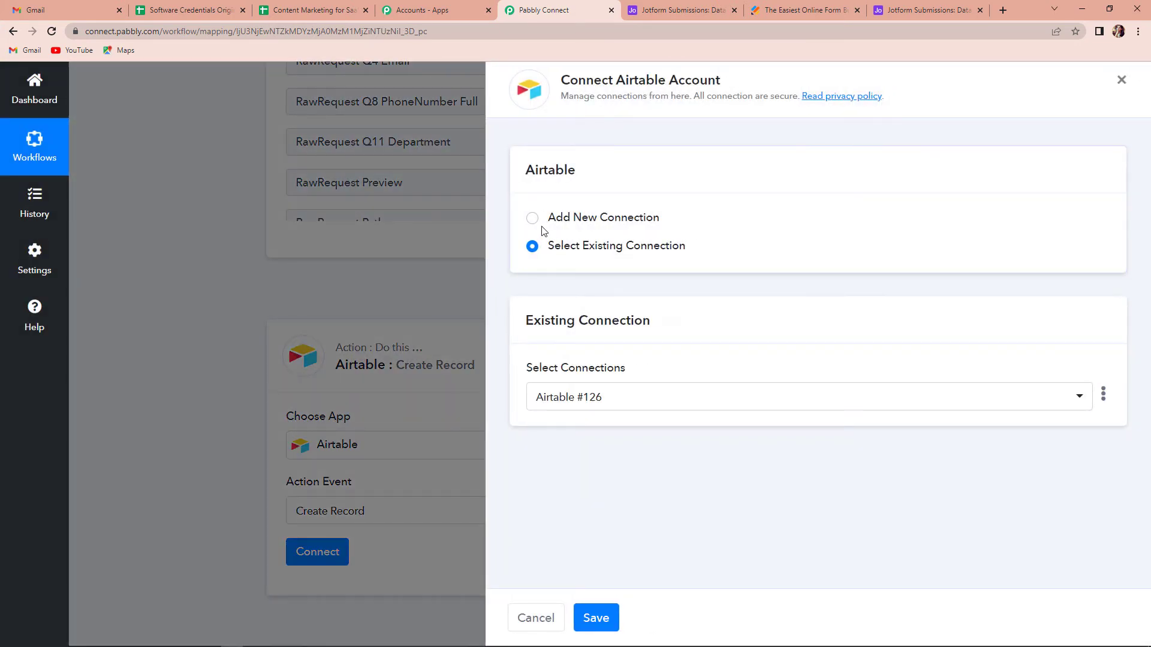
pyautogui.click(533, 218)
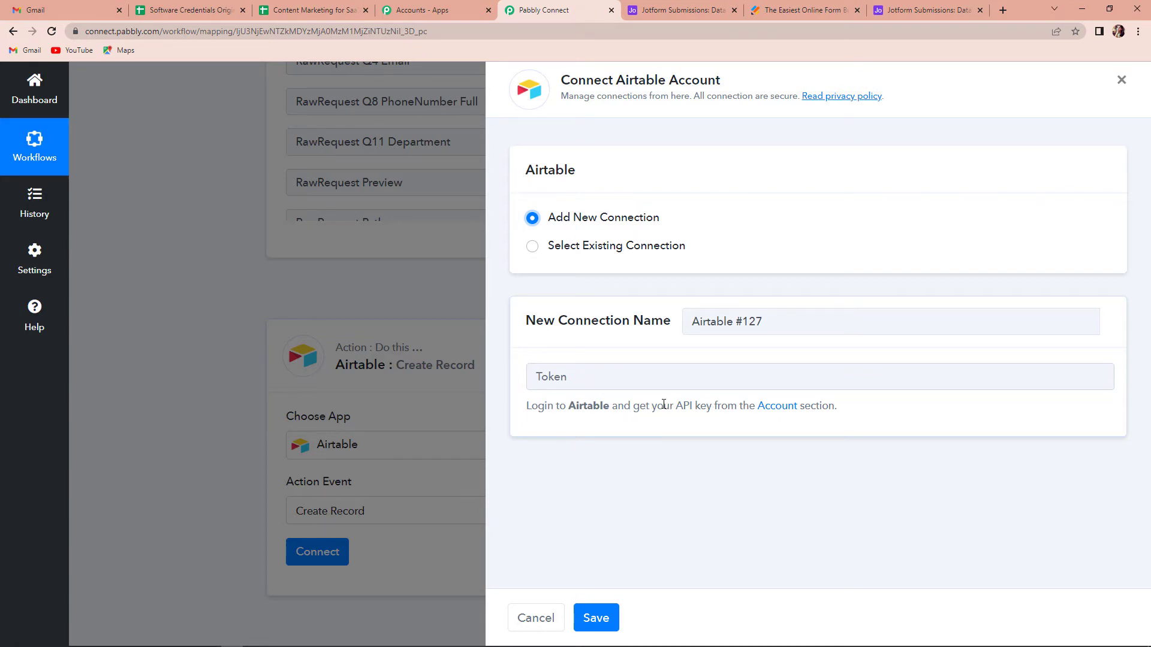
pyautogui.click(776, 407)
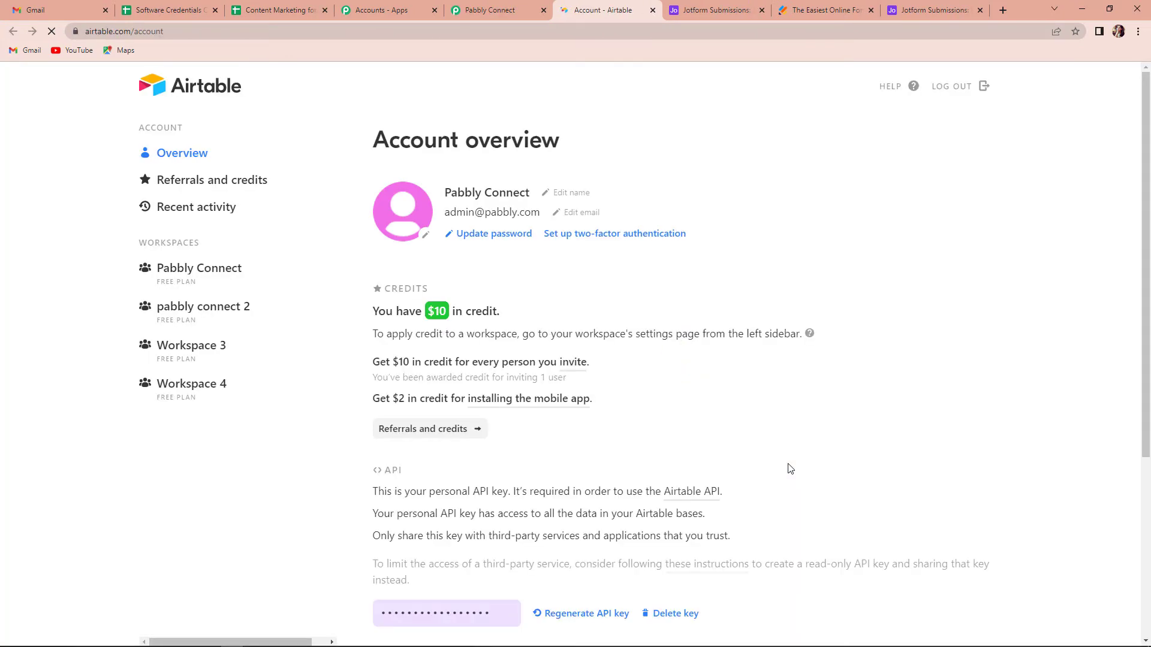
pyautogui.scroll(-5, 778, 363)
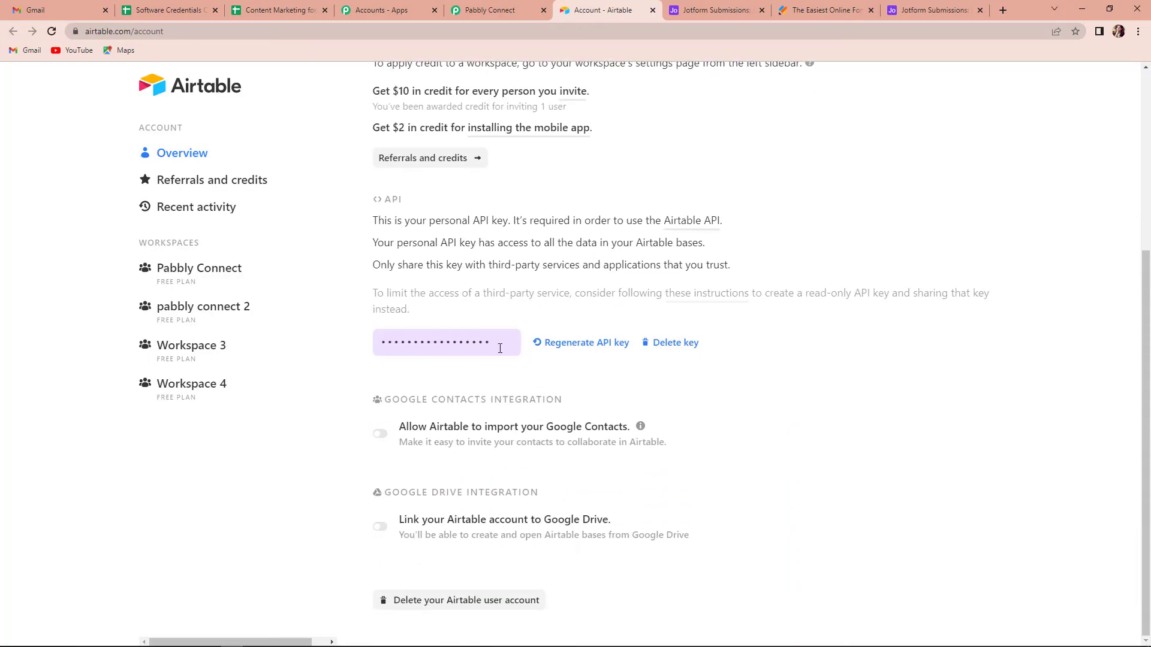
pyautogui.click(506, 345)
pyautogui.hotkey('ctrl', 'c')
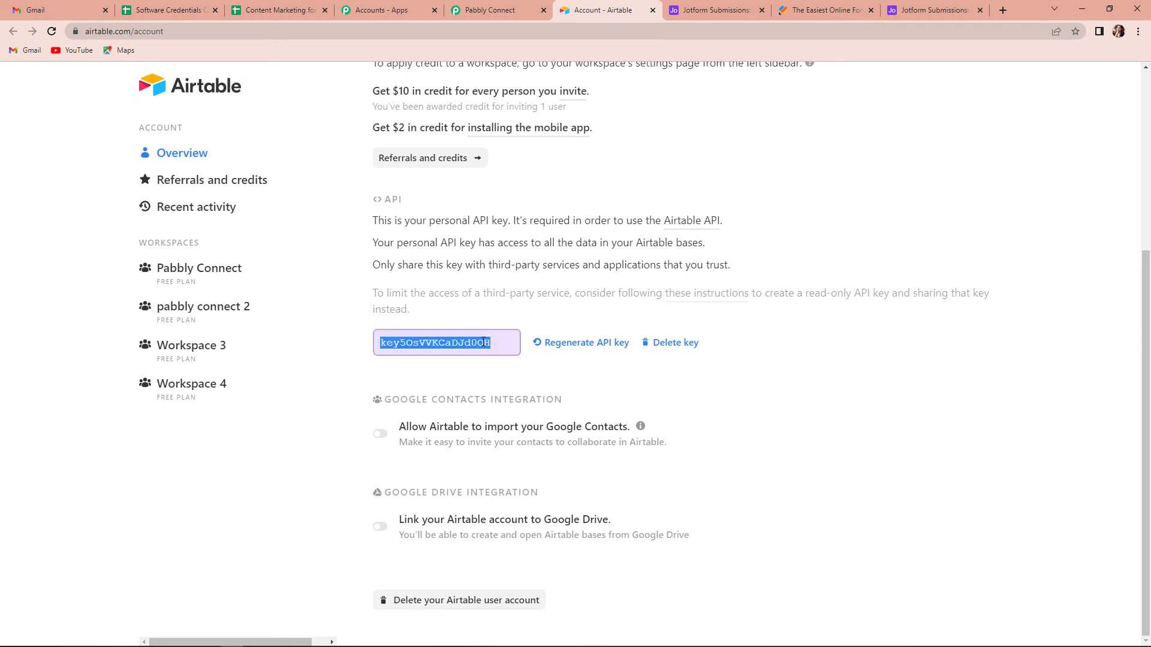
pyautogui.rightClick(483, 342)
pyautogui.click(498, 351)
# Switch back to Pabbly Connect, paste the API key as the new Airtable connection's token and save the connection
pyautogui.click(490, 10)
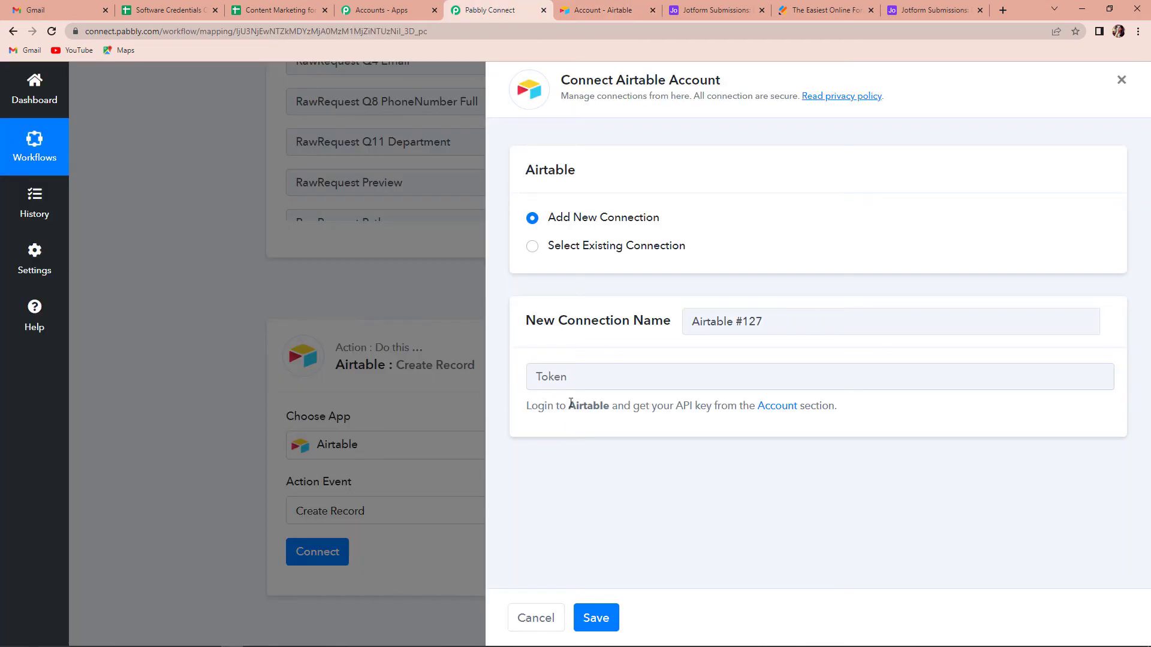
pyautogui.click(580, 373)
pyautogui.hotkey('ctrl', 'v')
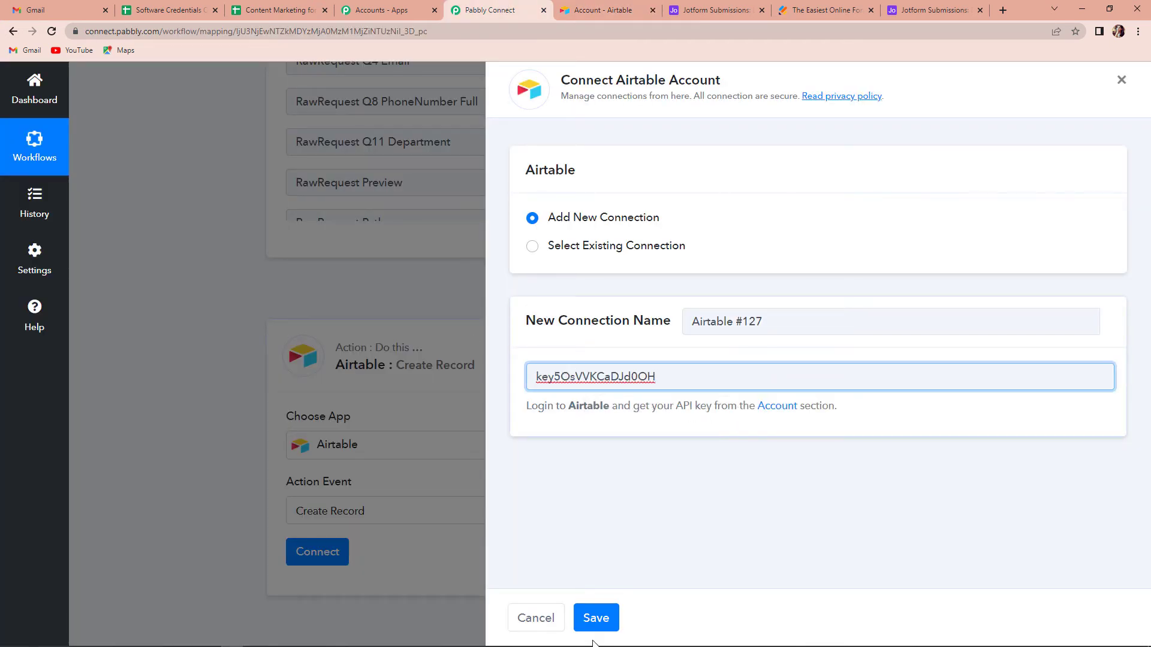
pyautogui.click(595, 618)
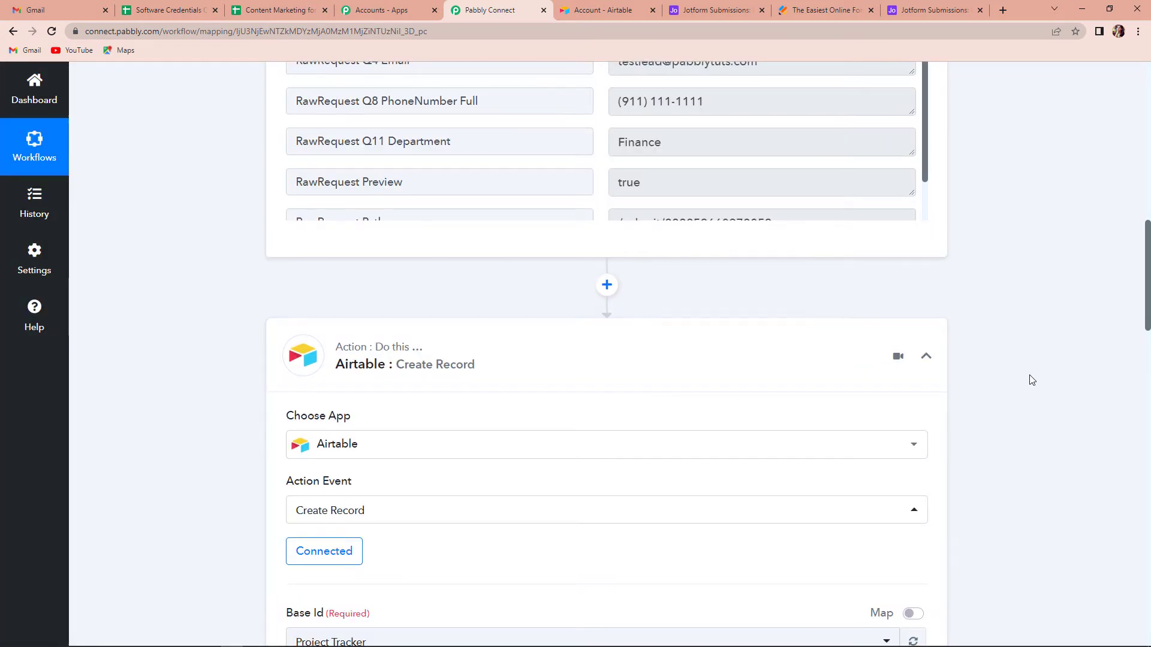
# Switch to Airtable and open the Jotform Submissions base in the pabbly connect 2 workspace to examine its table and columns
pyautogui.scroll(-3, 1031, 380)
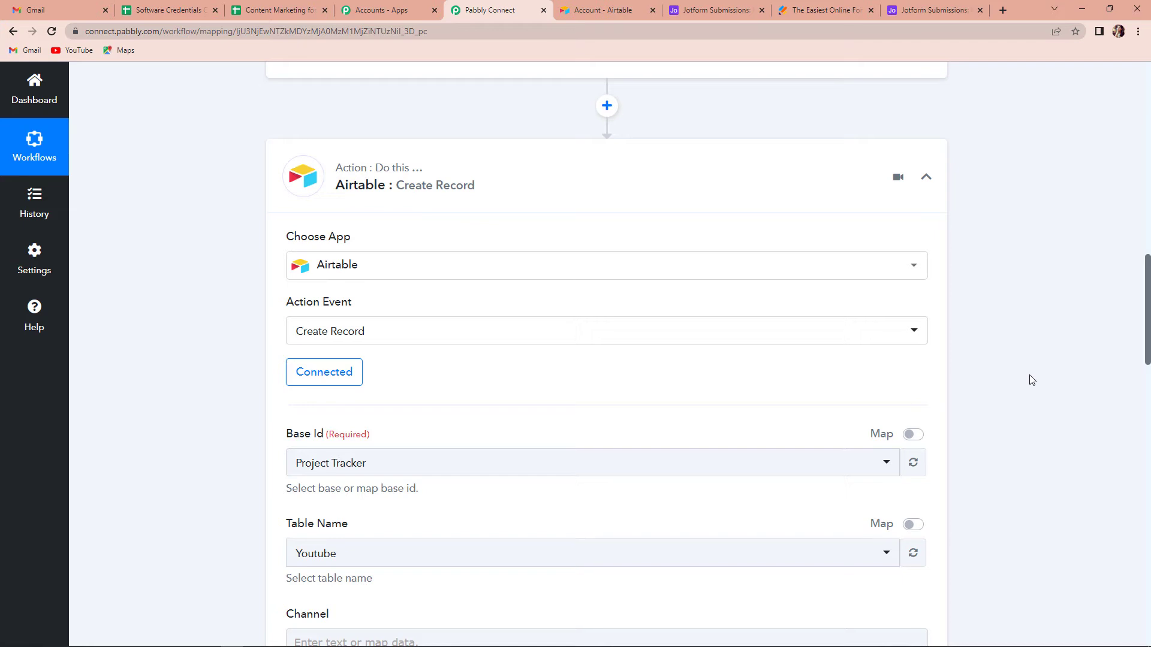
pyautogui.scroll(-3, 1031, 379)
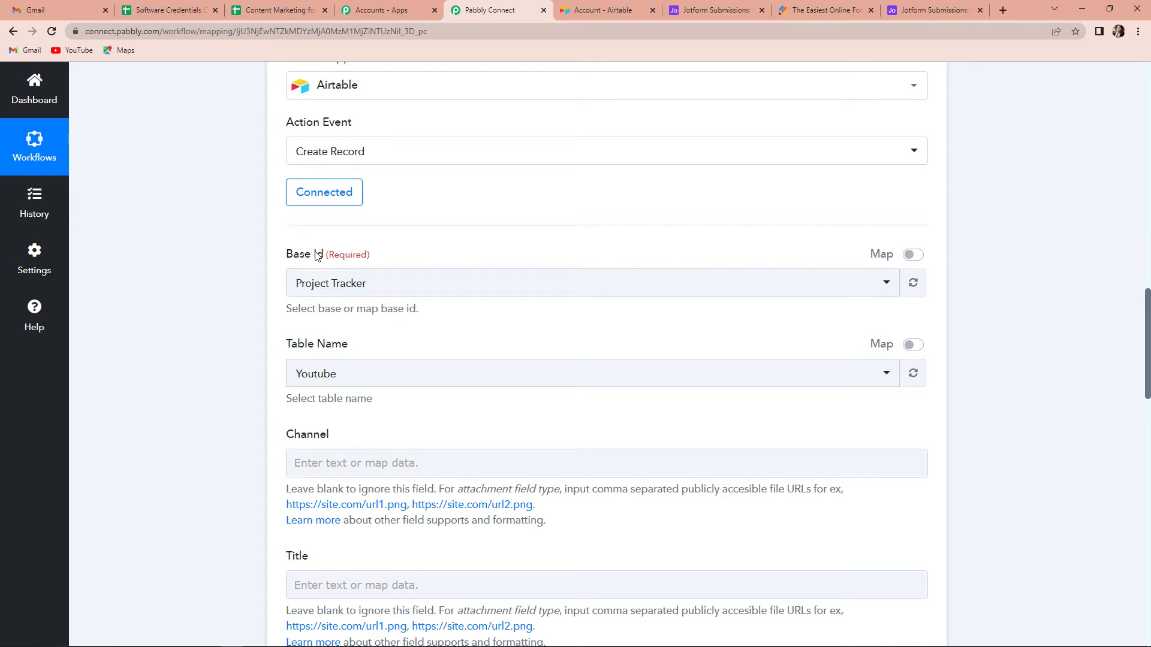
pyautogui.click(598, 13)
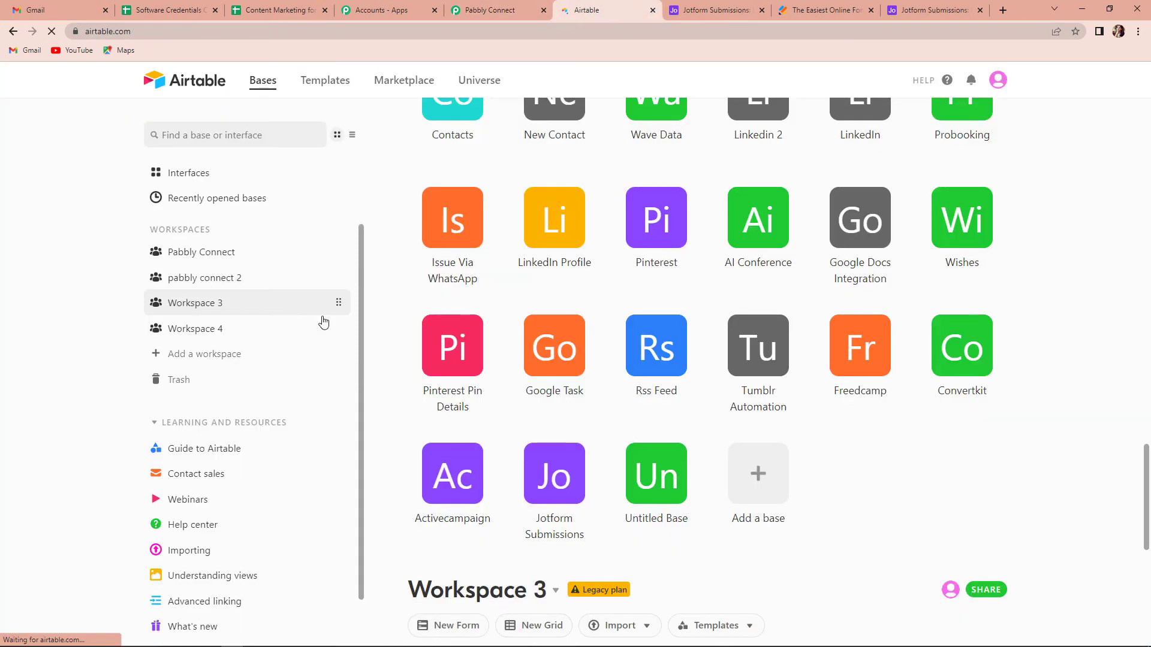
pyautogui.click(192, 276)
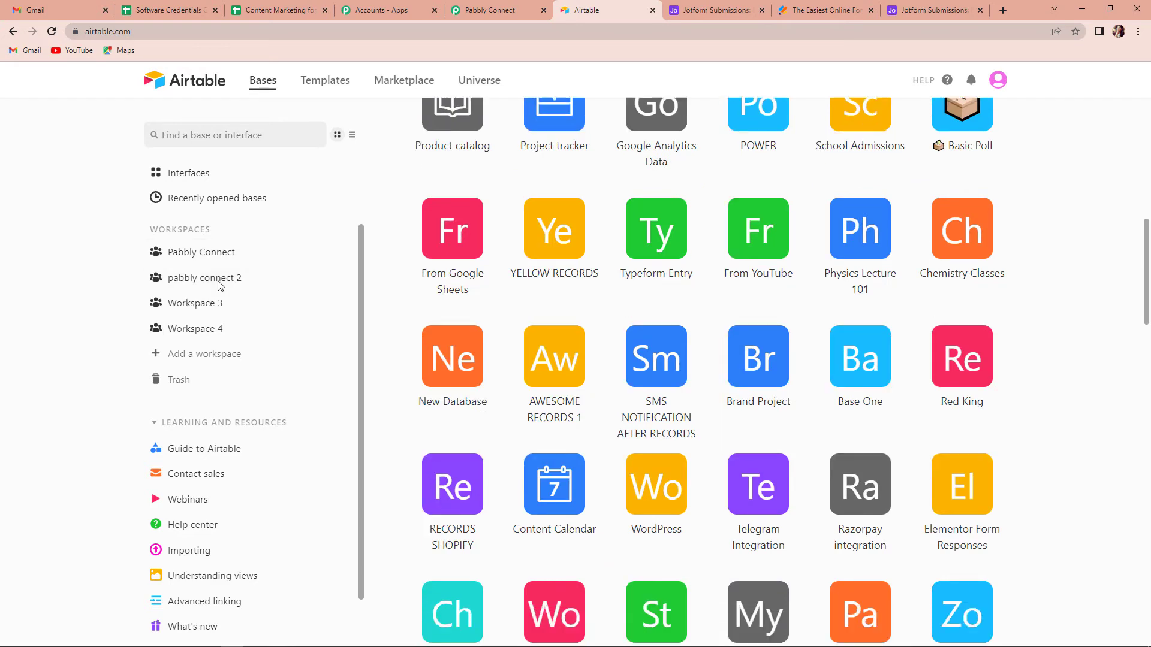
pyautogui.scroll(-6, 617, 307)
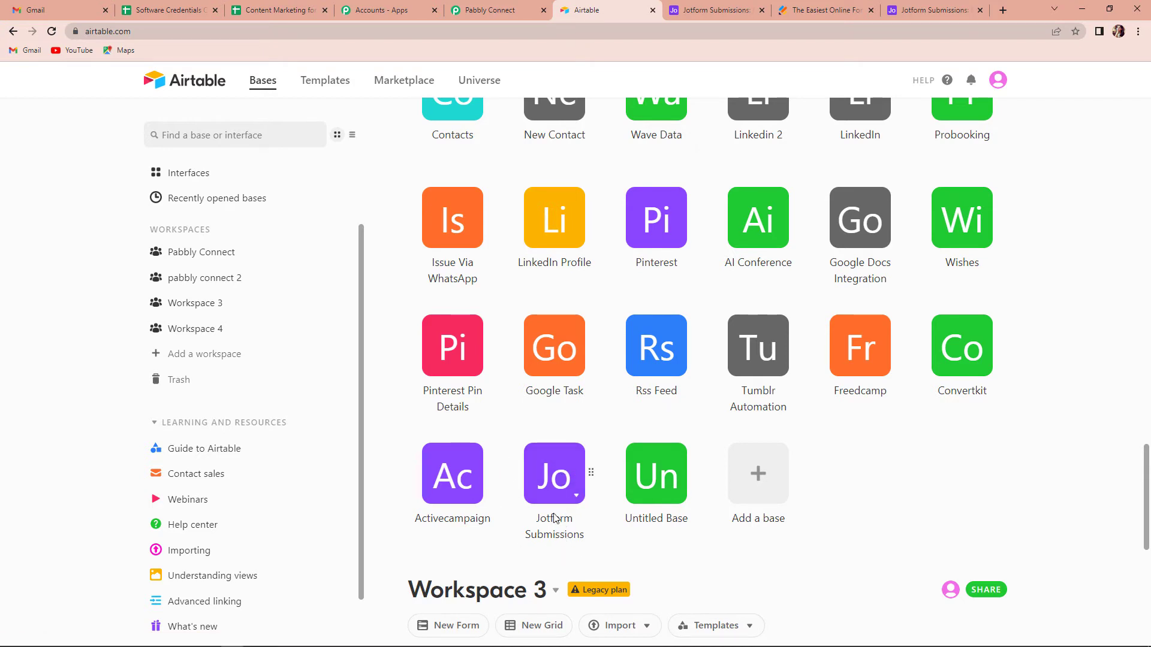
pyautogui.click(557, 478)
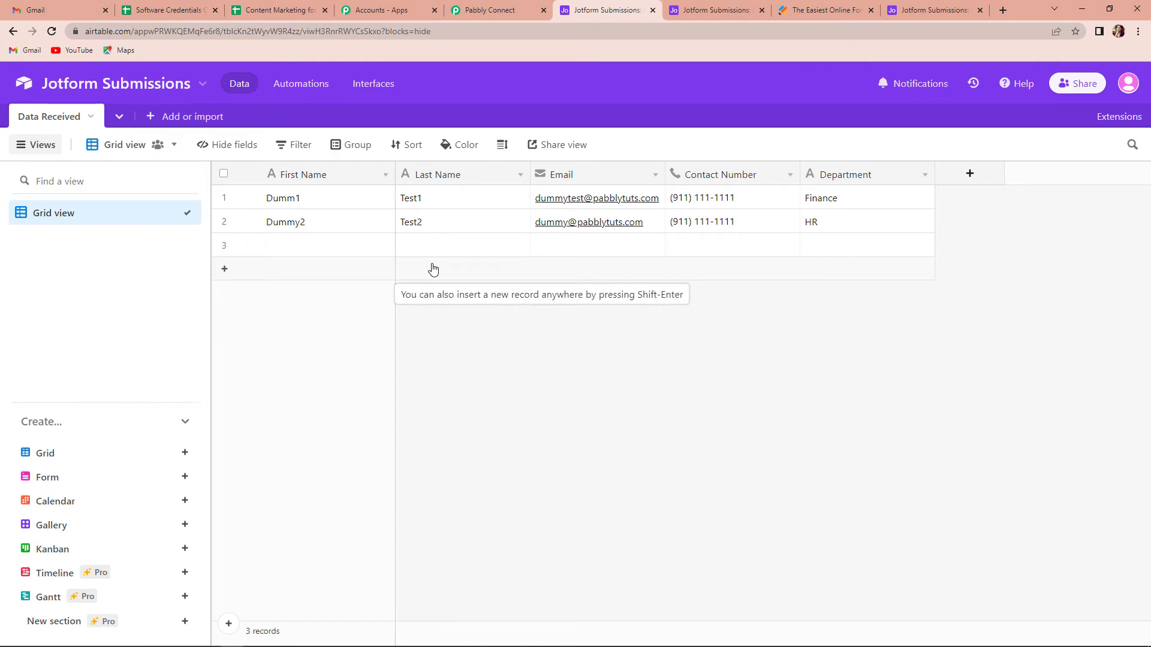
# Switch back to Pabbly Connect and choose Jotform Submissions as the Base Id of the Airtable action
pyautogui.click(488, 10)
pyautogui.click(386, 281)
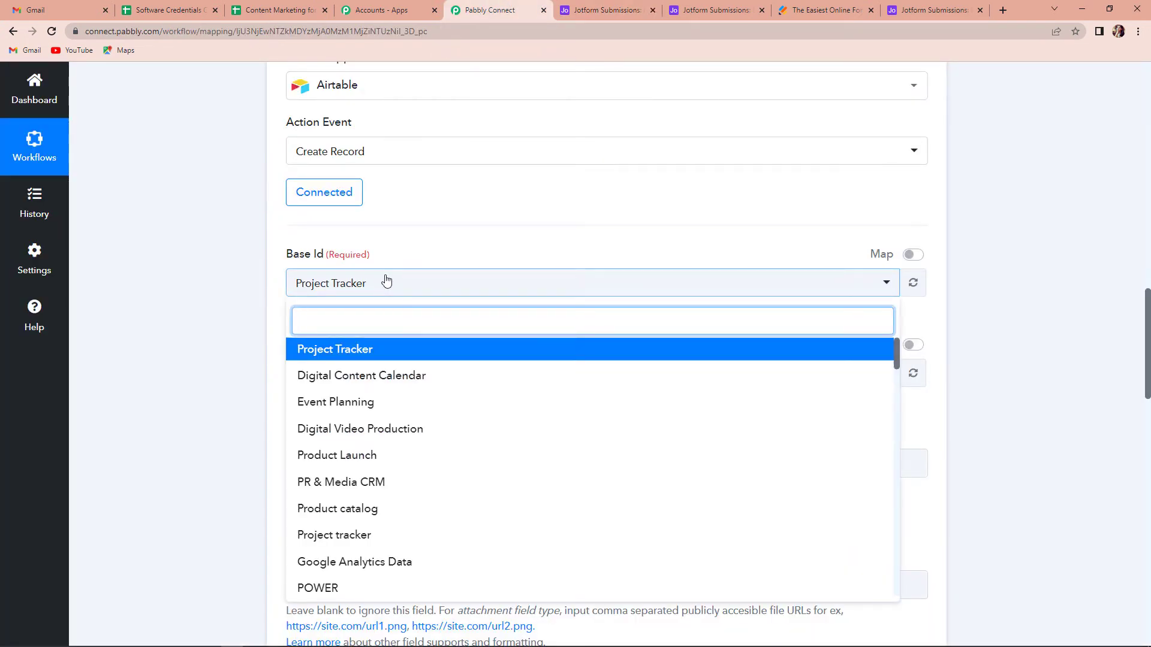
pyautogui.write('jot')
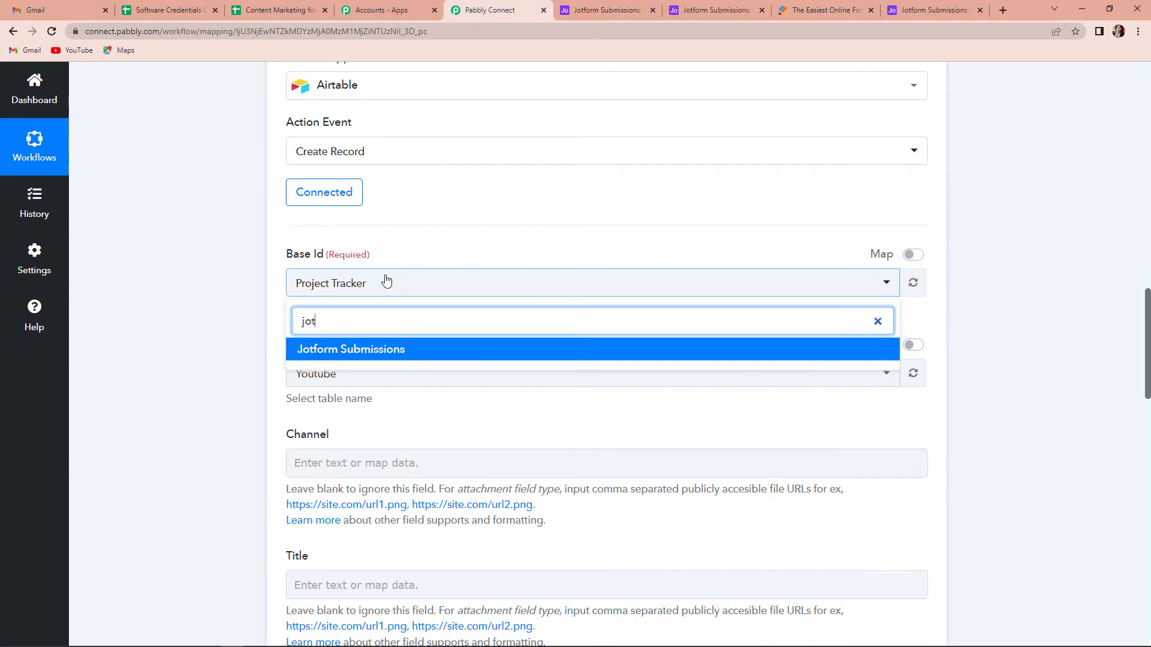
pyautogui.click(394, 352)
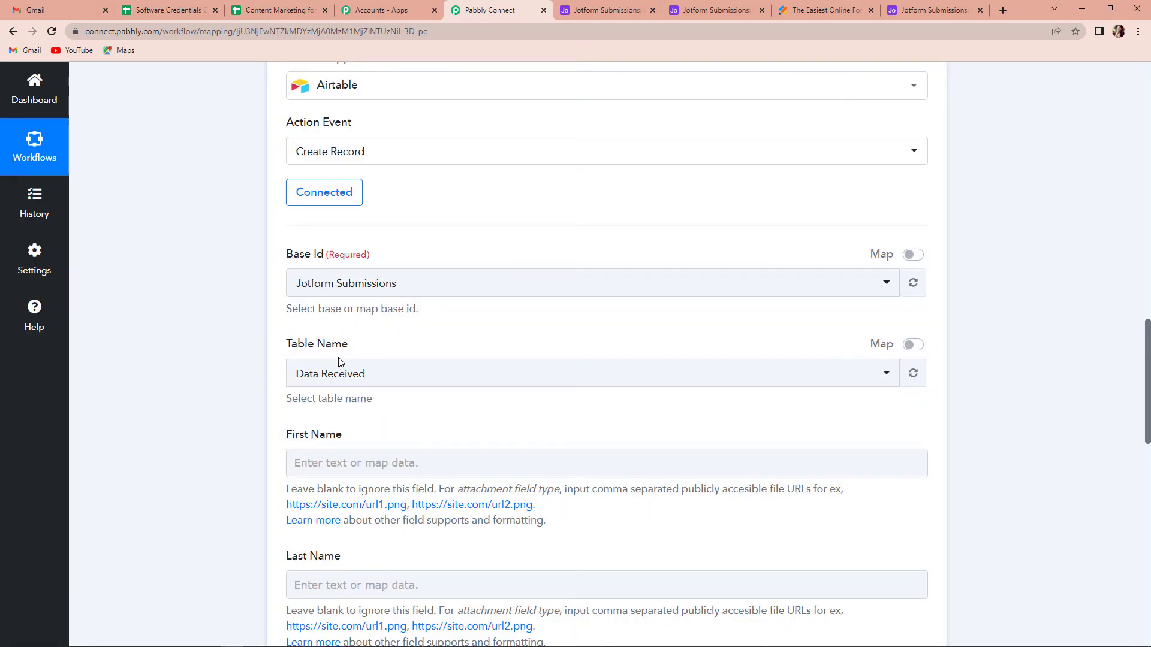
# Map the Airtable record's First Name to RawRequest Q3 Name First from the JotForm response
pyautogui.scroll(-4, 371, 384)
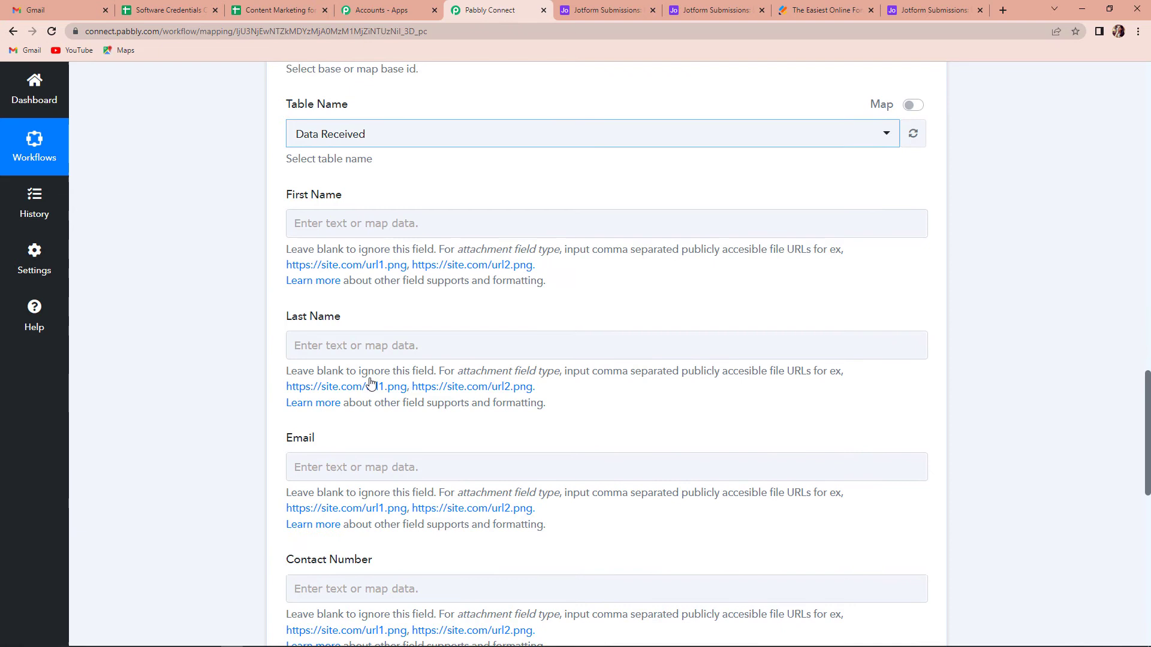
pyautogui.click(351, 236)
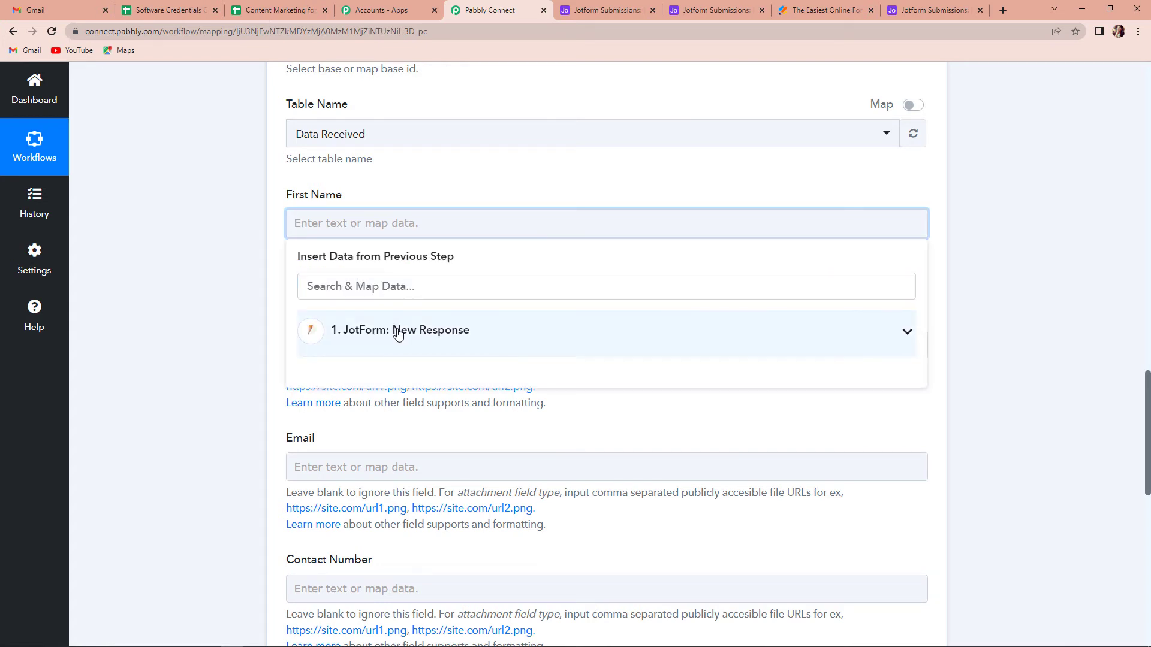
pyautogui.click(398, 333)
pyautogui.write('name')
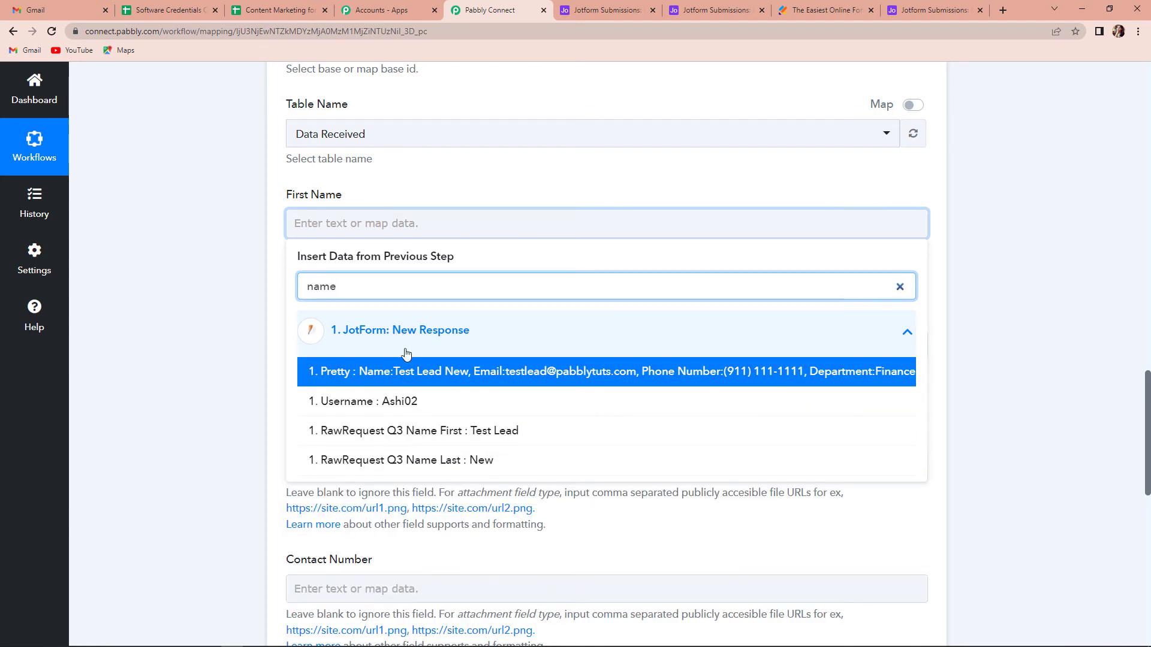
pyautogui.click(438, 443)
pyautogui.click(224, 323)
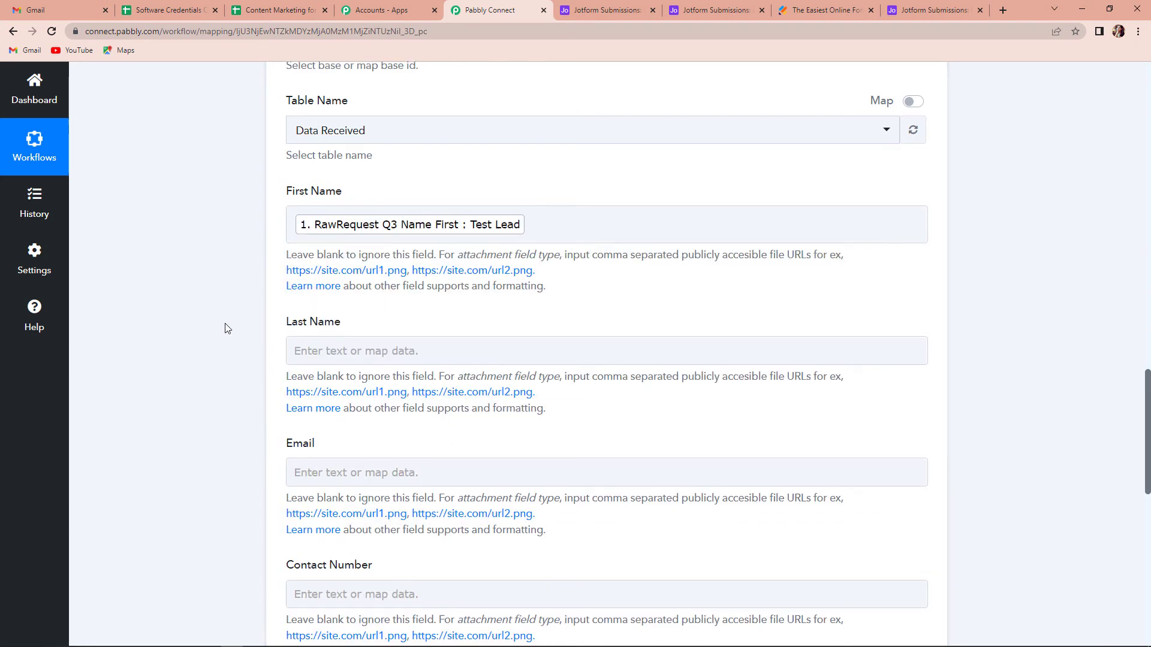
# Map the Airtable record's Last Name to RawRequest Q3 Name Last from the JotForm response
pyautogui.scroll(-2, 304, 256)
pyautogui.click(310, 236)
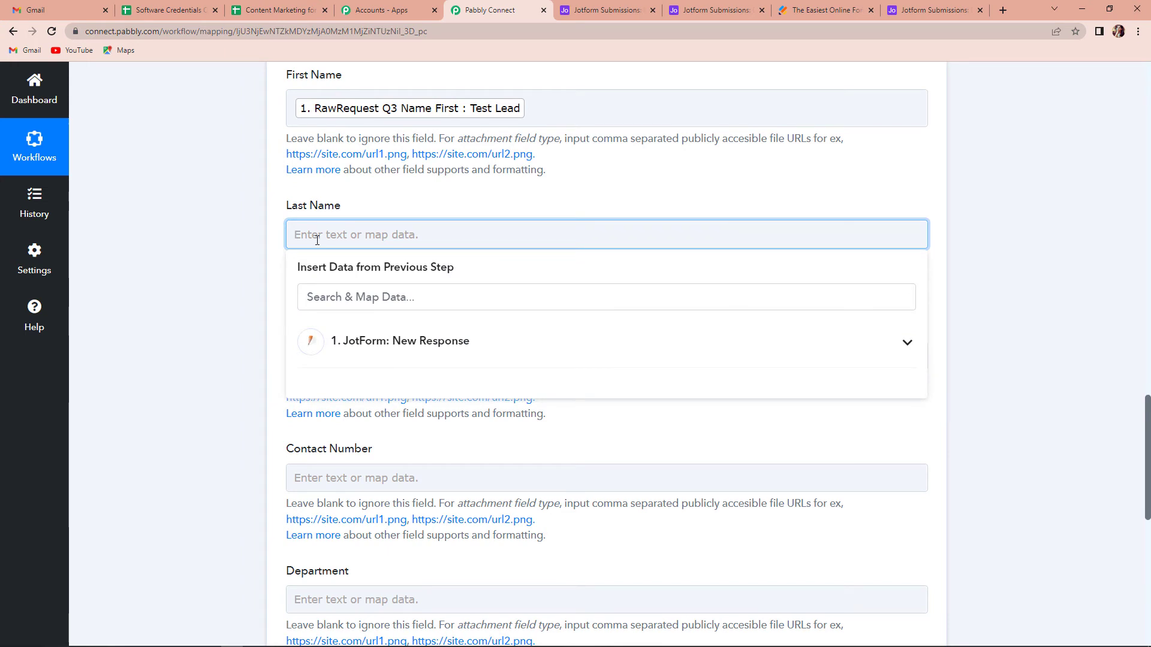
pyautogui.write('name')
pyautogui.click(395, 472)
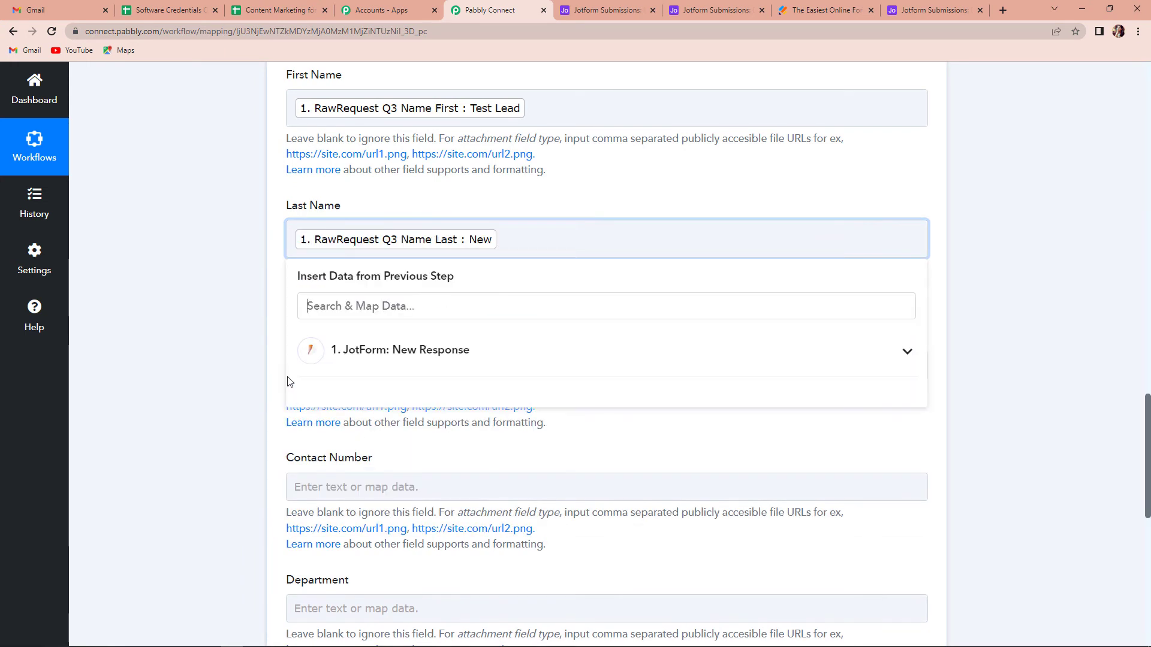
# Map the Airtable record's Email to RawRequest Q4 Email from the JotForm response
pyautogui.click(213, 320)
pyautogui.click(357, 366)
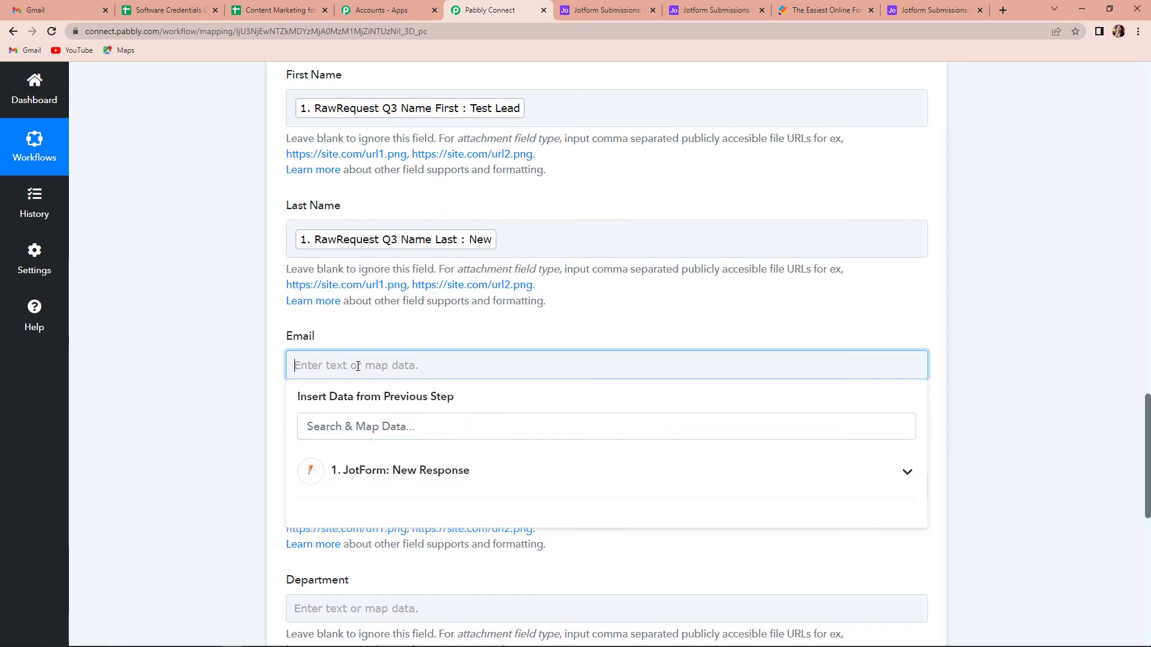
pyautogui.click(429, 473)
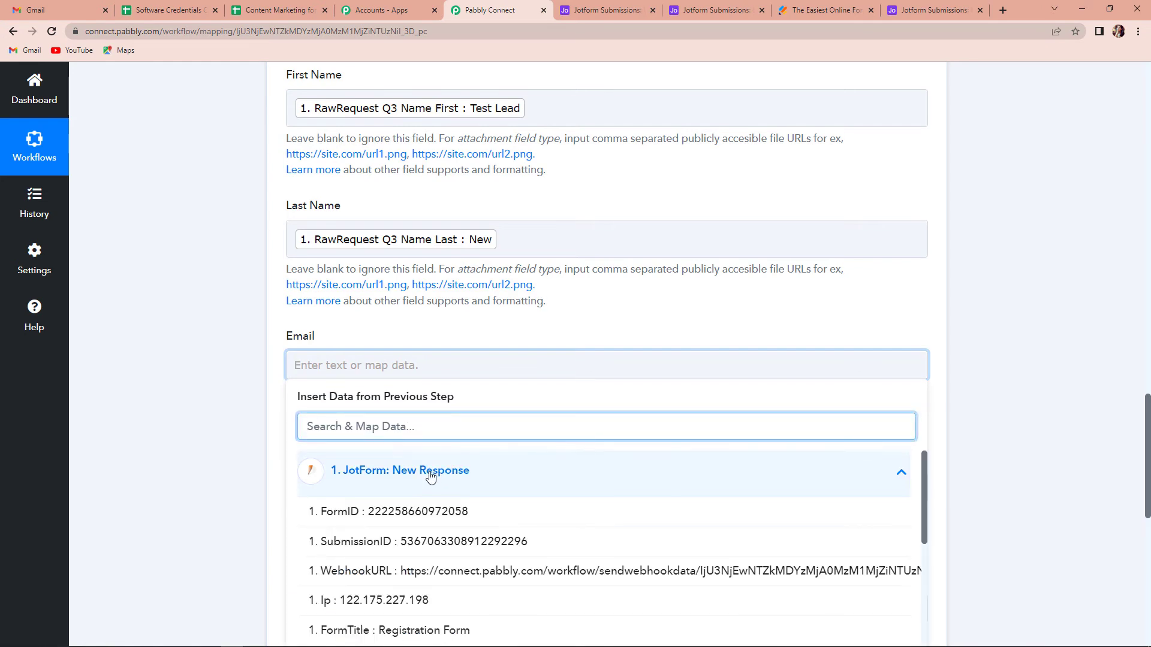
pyautogui.write('@')
pyautogui.click(441, 542)
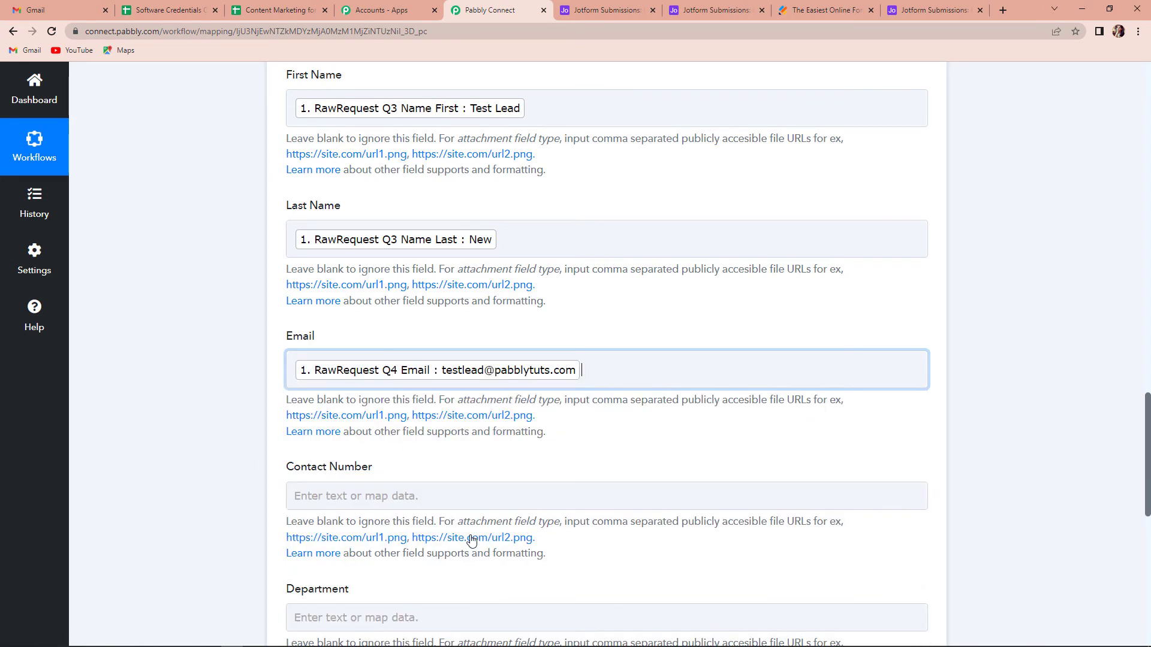
pyautogui.click(170, 417)
# Map the Airtable record's Contact Number to RawRequest Q8 PhoneNumber Full from the JotForm response
pyautogui.scroll(-1, 170, 416)
pyautogui.scroll(-3, 170, 417)
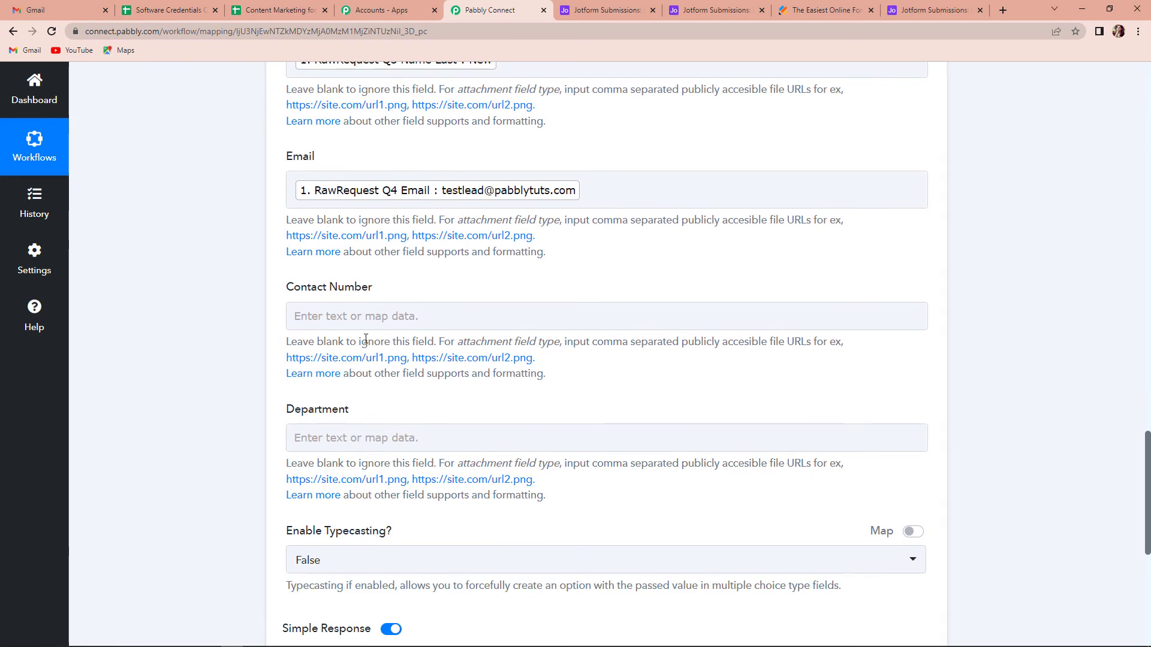
pyautogui.click(372, 314)
pyautogui.click(409, 424)
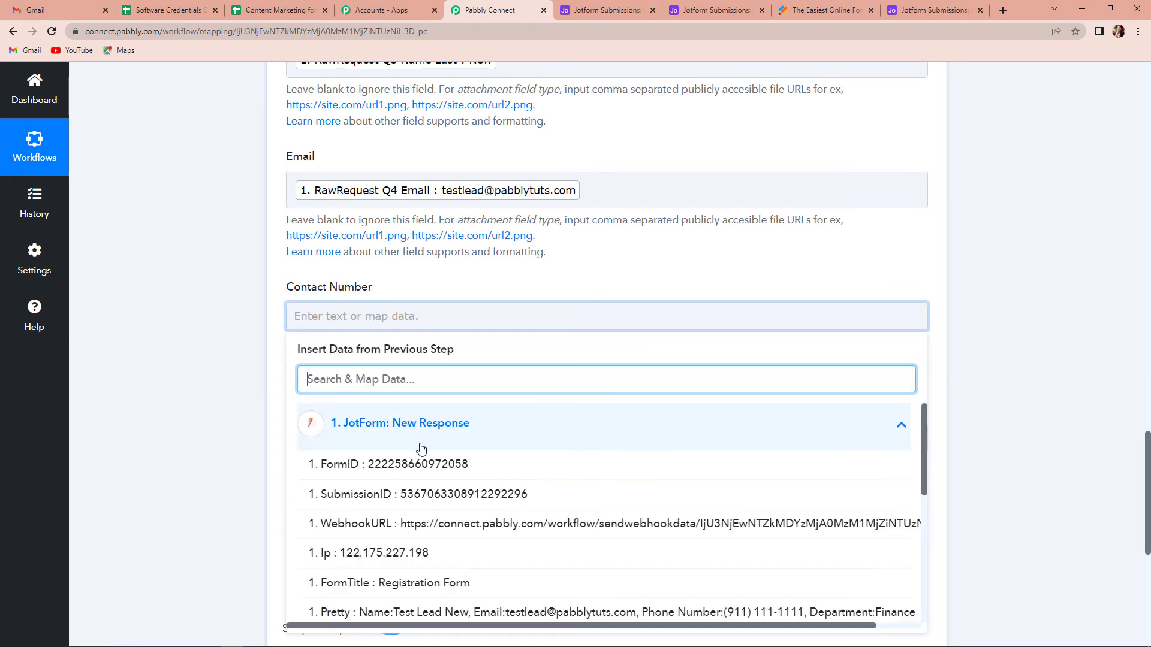
pyautogui.write('num')
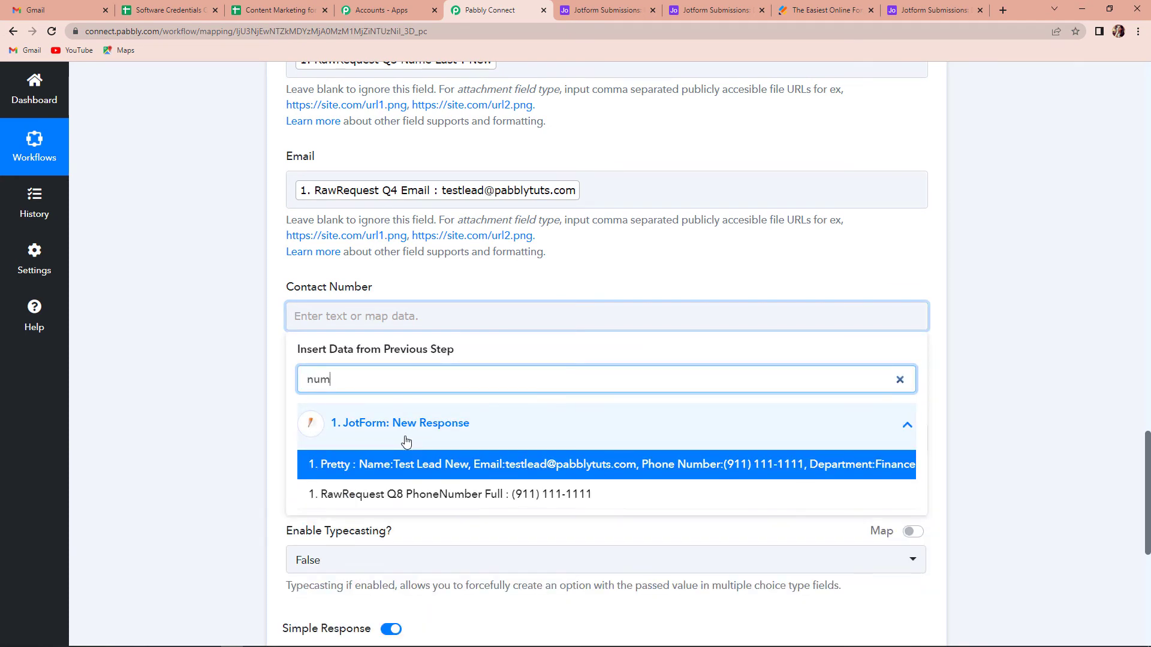
pyautogui.click(437, 494)
pyautogui.click(231, 368)
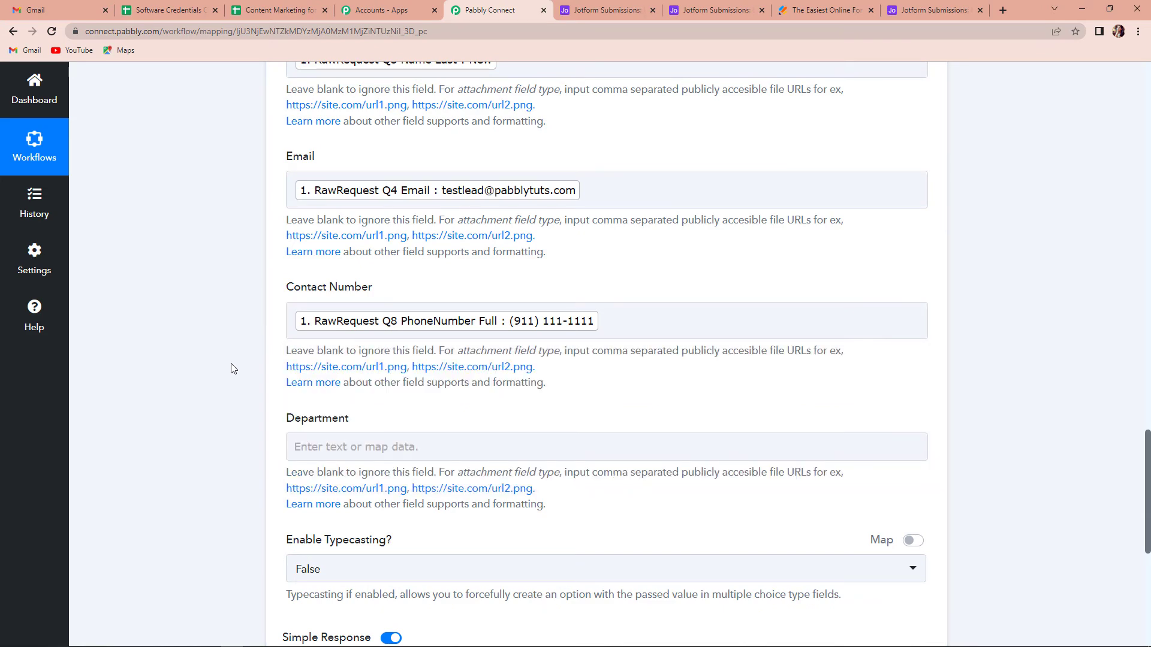
# Map the Airtable record's Department to RawRequest Q11 Department from the JotForm response
pyautogui.scroll(-1, 233, 369)
pyautogui.scroll(-3, 233, 368)
pyautogui.click(329, 207)
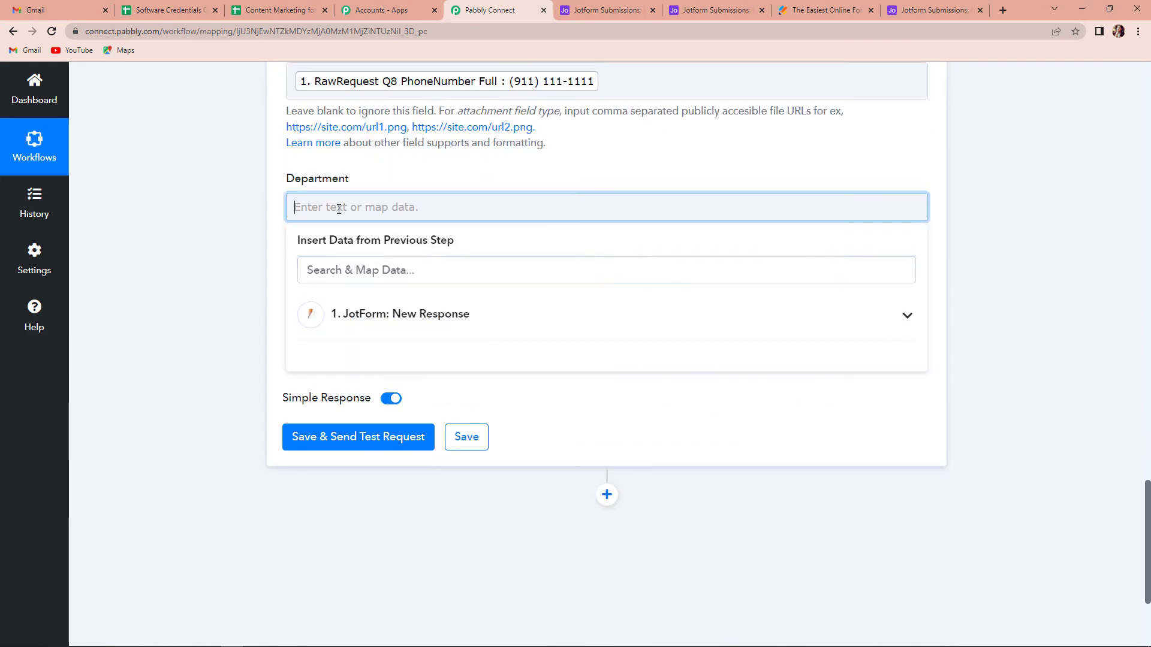
pyautogui.click(396, 315)
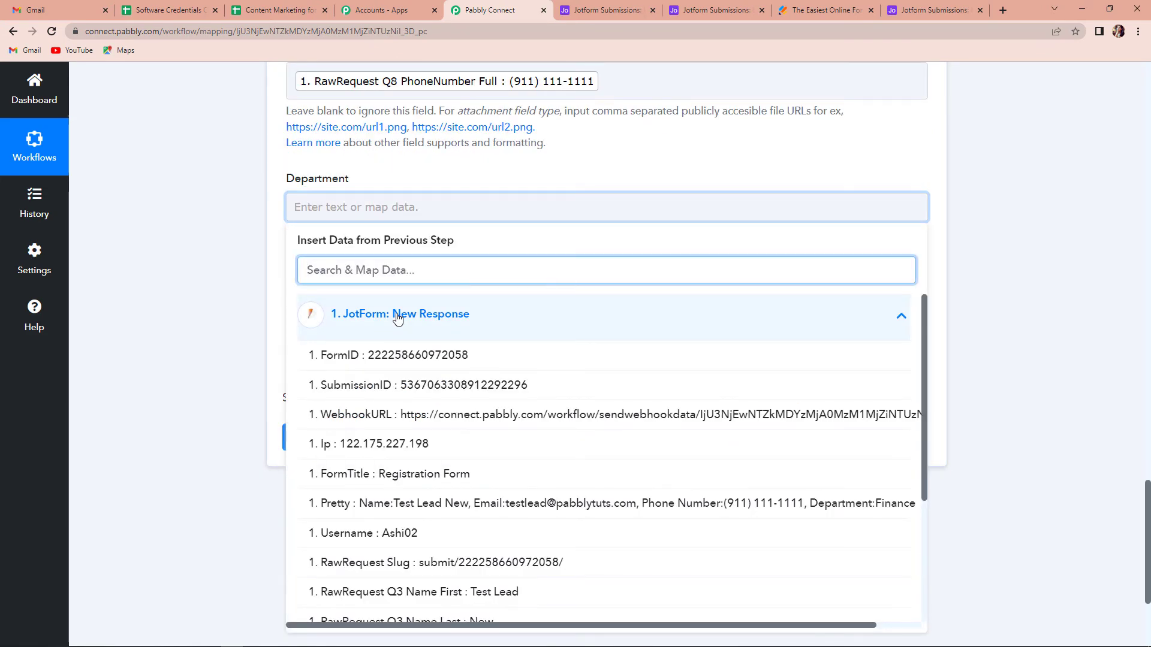
pyautogui.write('de')
pyautogui.click(485, 382)
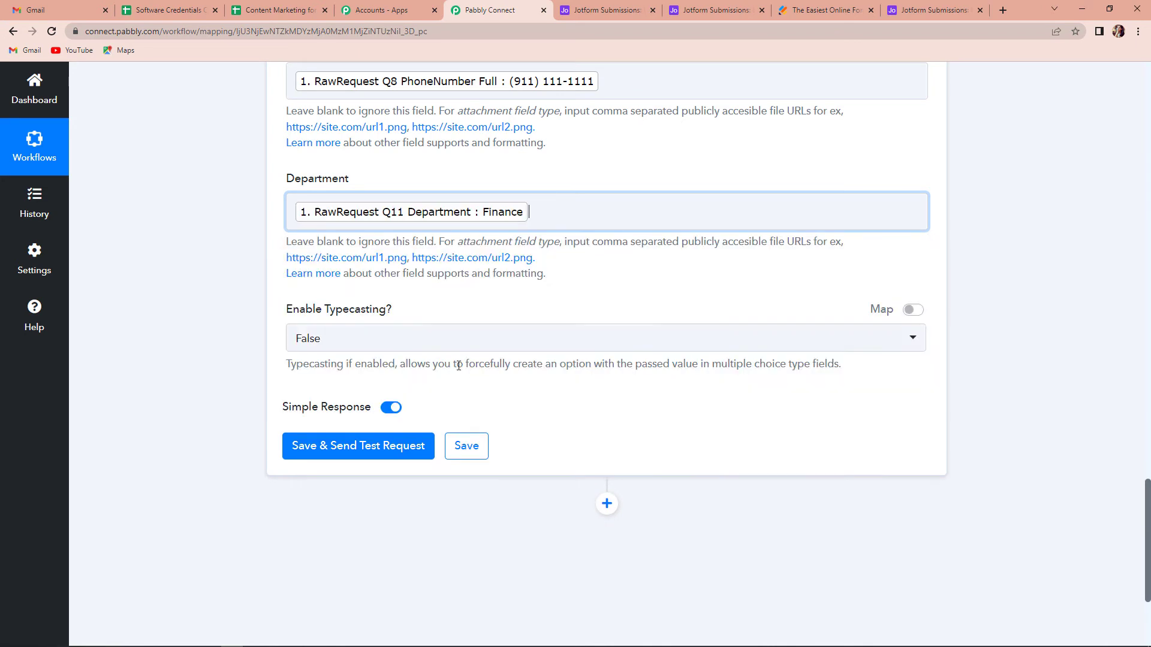
pyautogui.click(160, 297)
# Save the Airtable action with a test request and check the Data Received table in Airtable for the created record
pyautogui.scroll(-1, 158, 298)
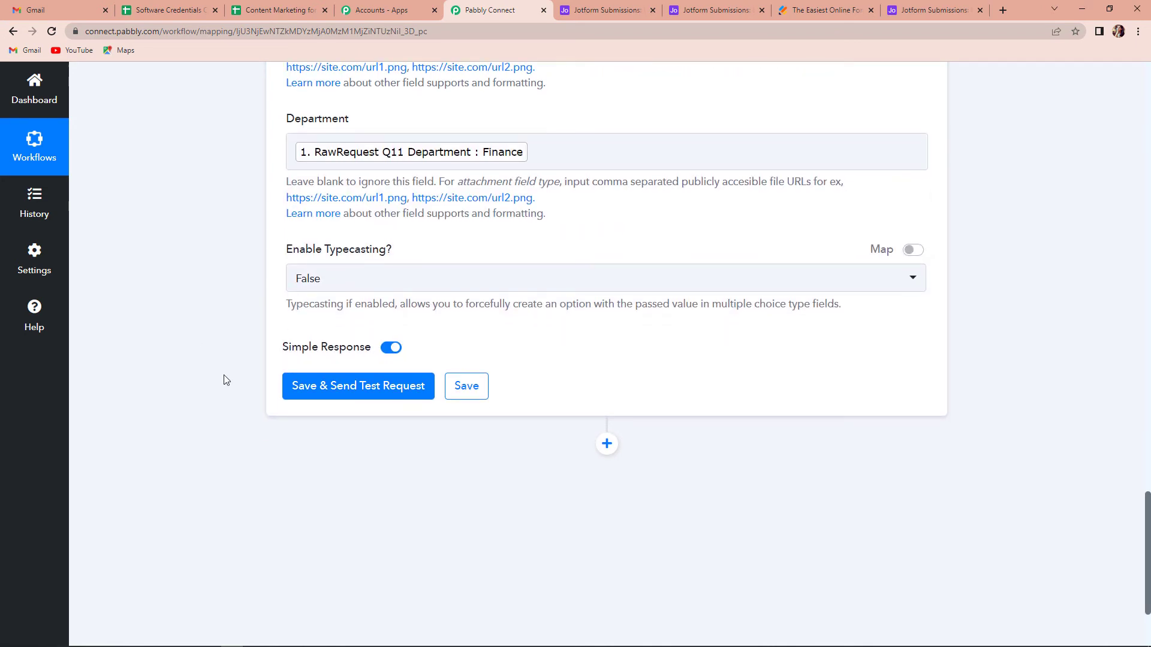
pyautogui.click(378, 390)
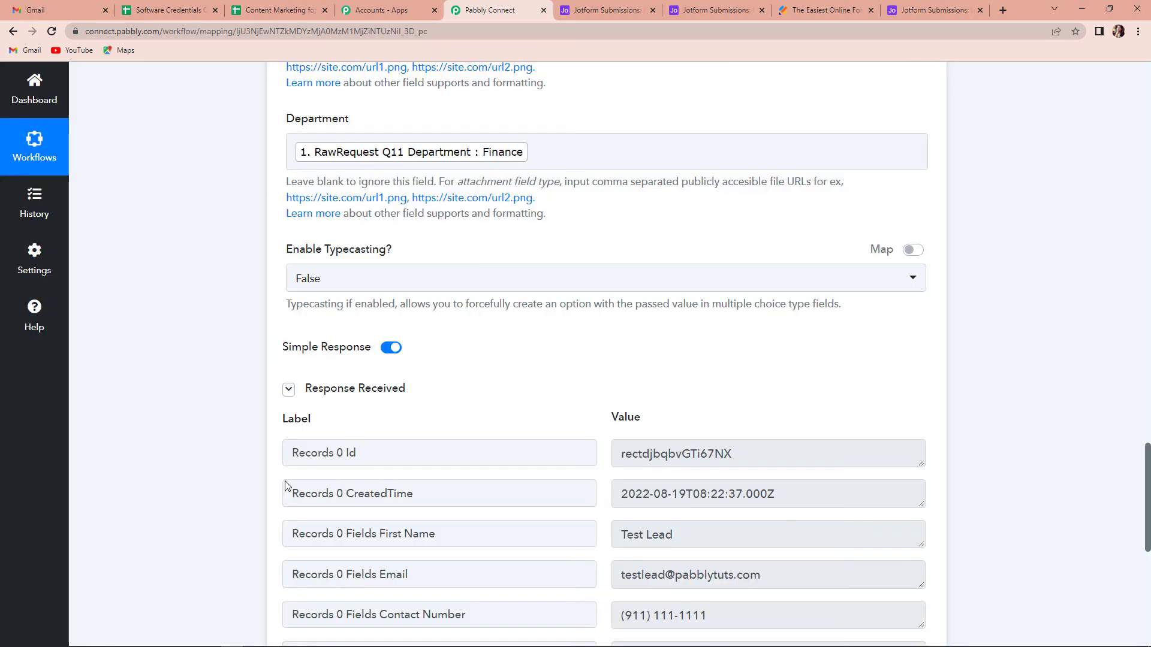
pyautogui.scroll(-3, 983, 389)
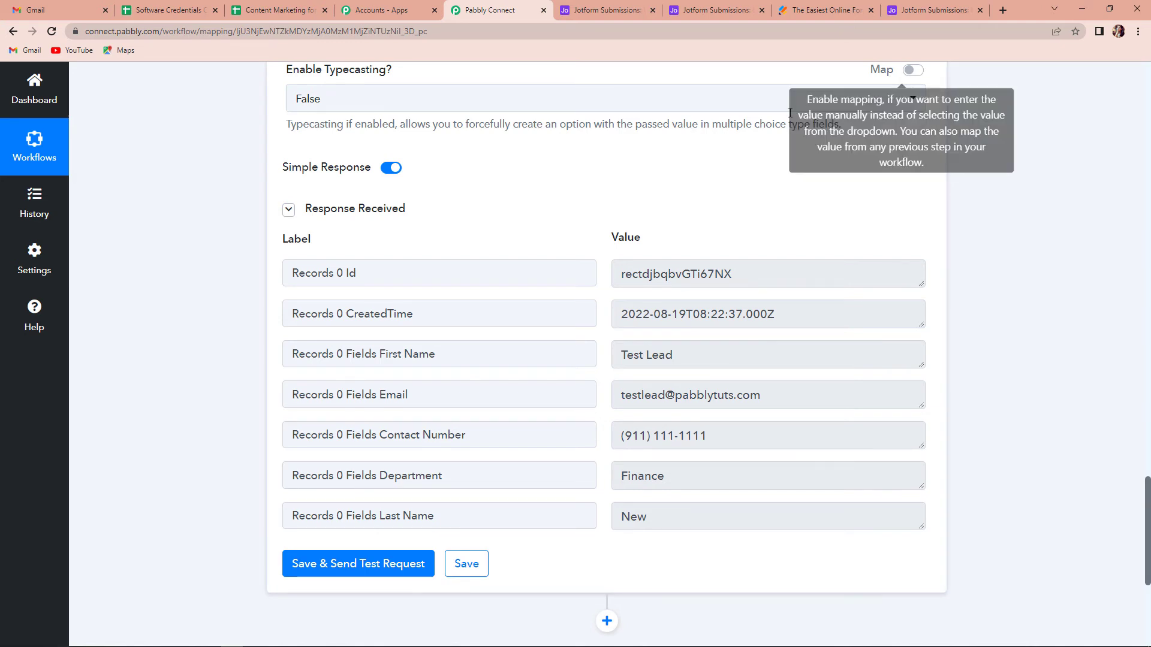
pyautogui.click(595, 3)
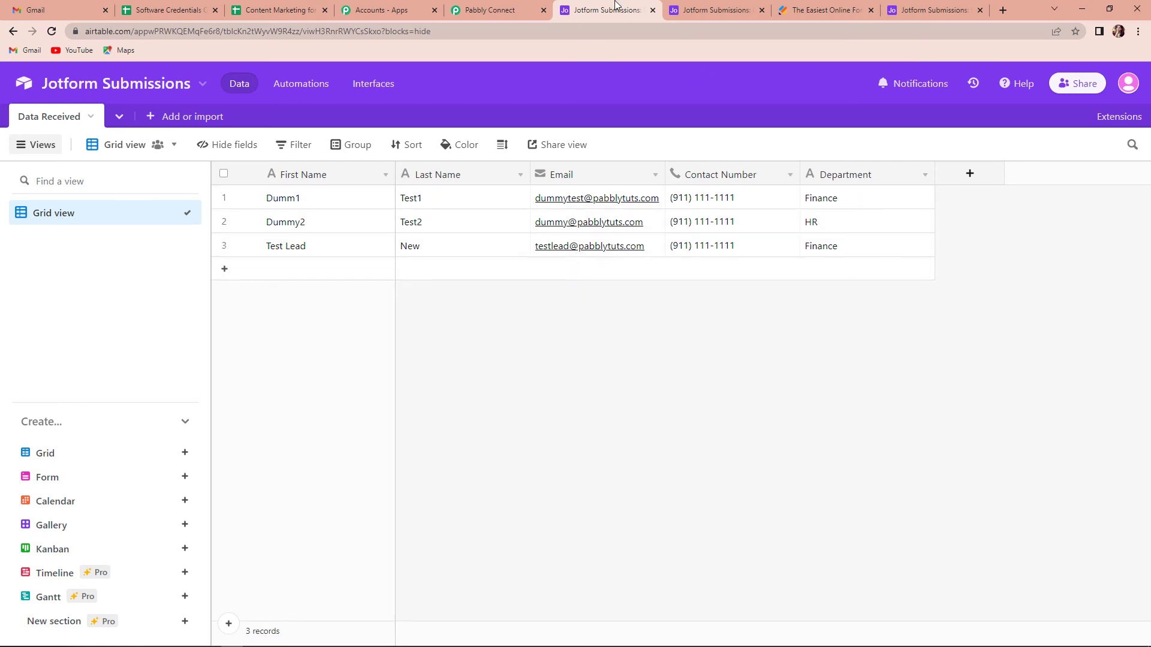
pyautogui.click(479, 7)
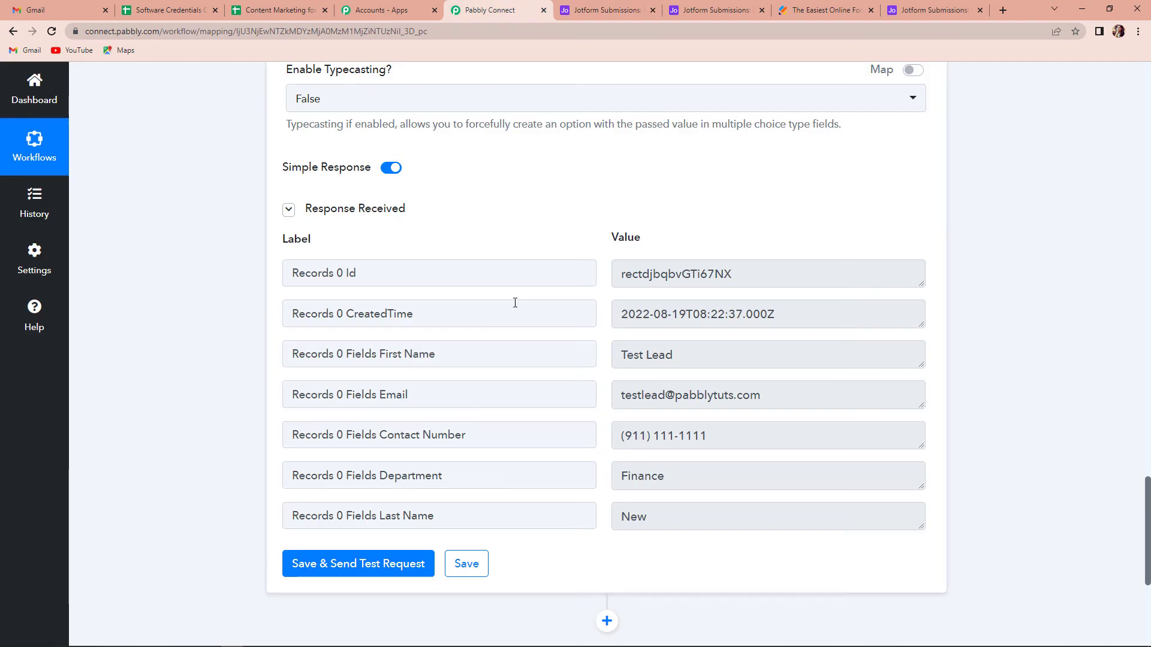
# Switch to Jotform, reload the Registration Form preview, and fill in the test lead's first and last name
pyautogui.click(822, 11)
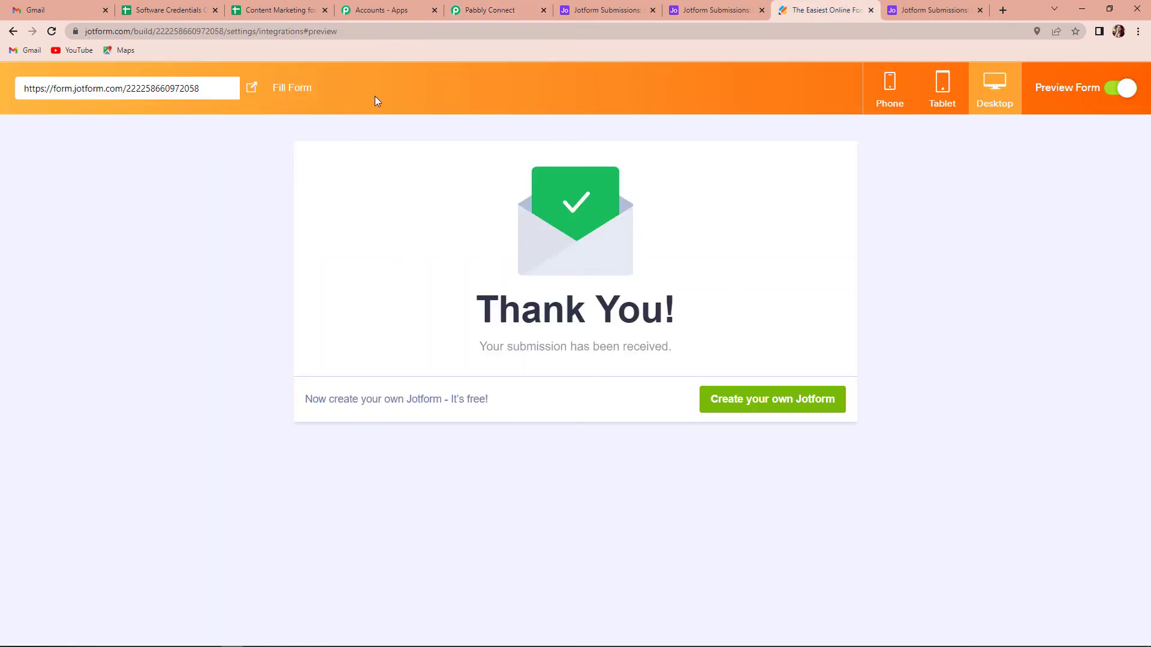
pyautogui.click(52, 31)
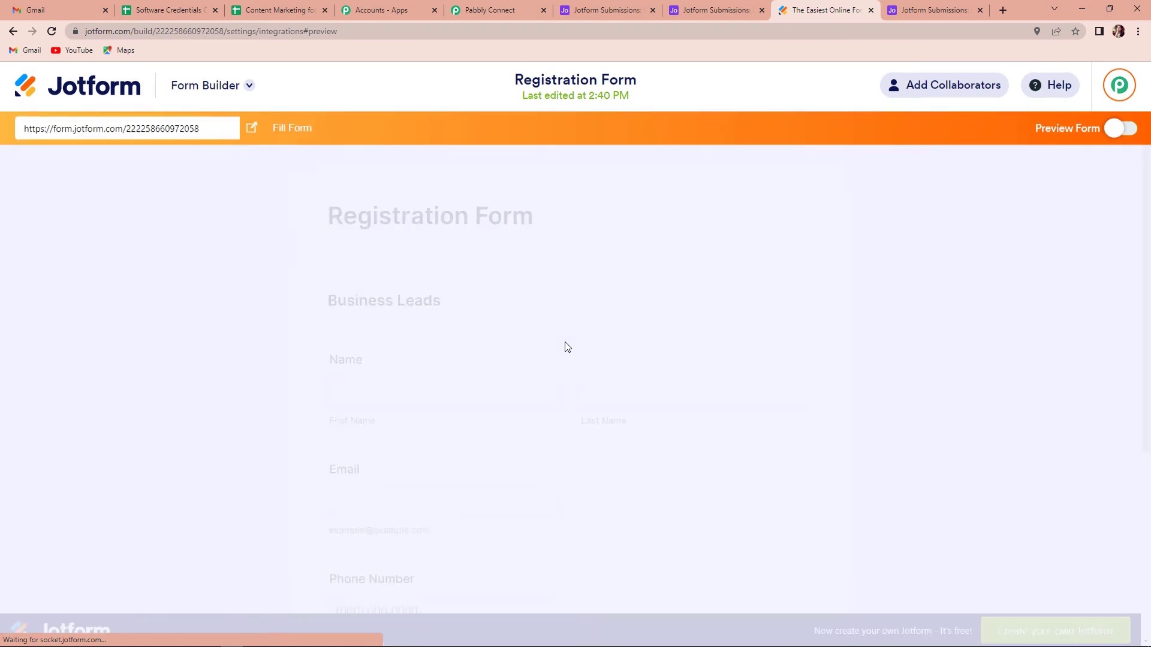
pyautogui.scroll(-3, 526, 290)
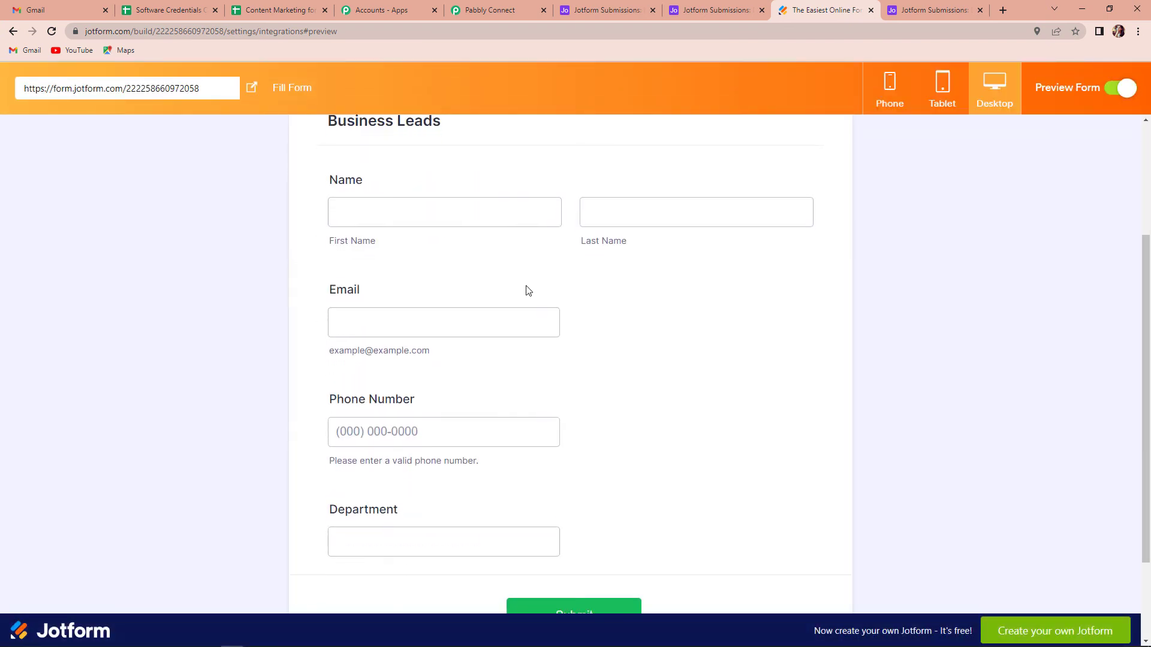
pyautogui.click(416, 216)
pyautogui.click(415, 245)
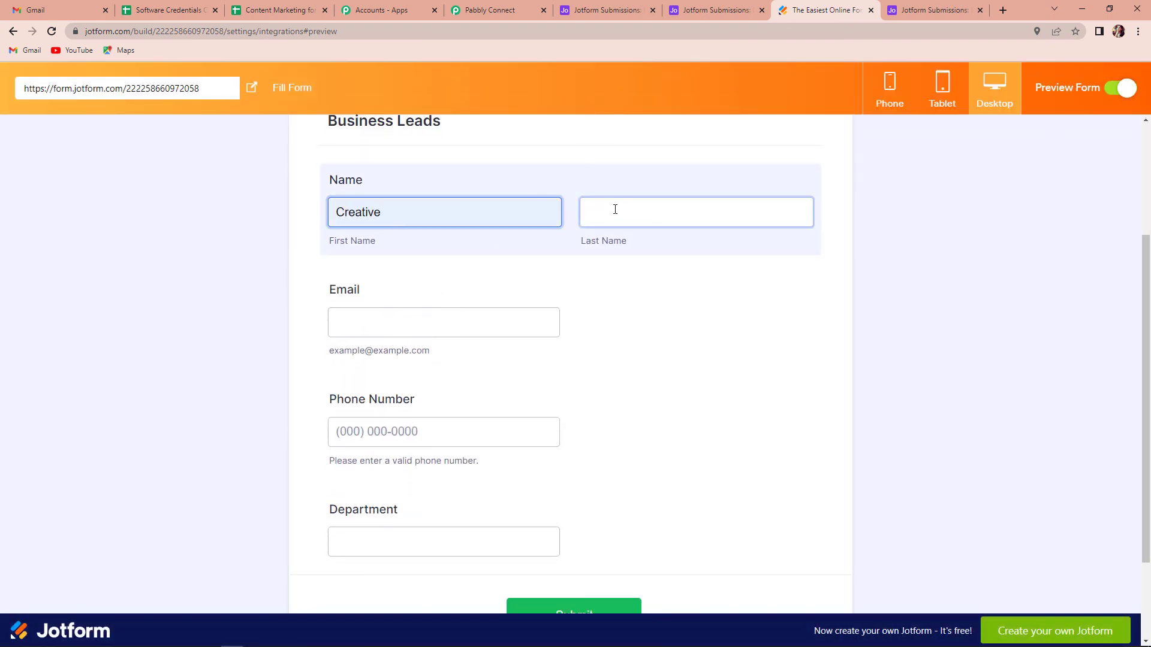
pyautogui.click(615, 212)
pyautogui.click(646, 254)
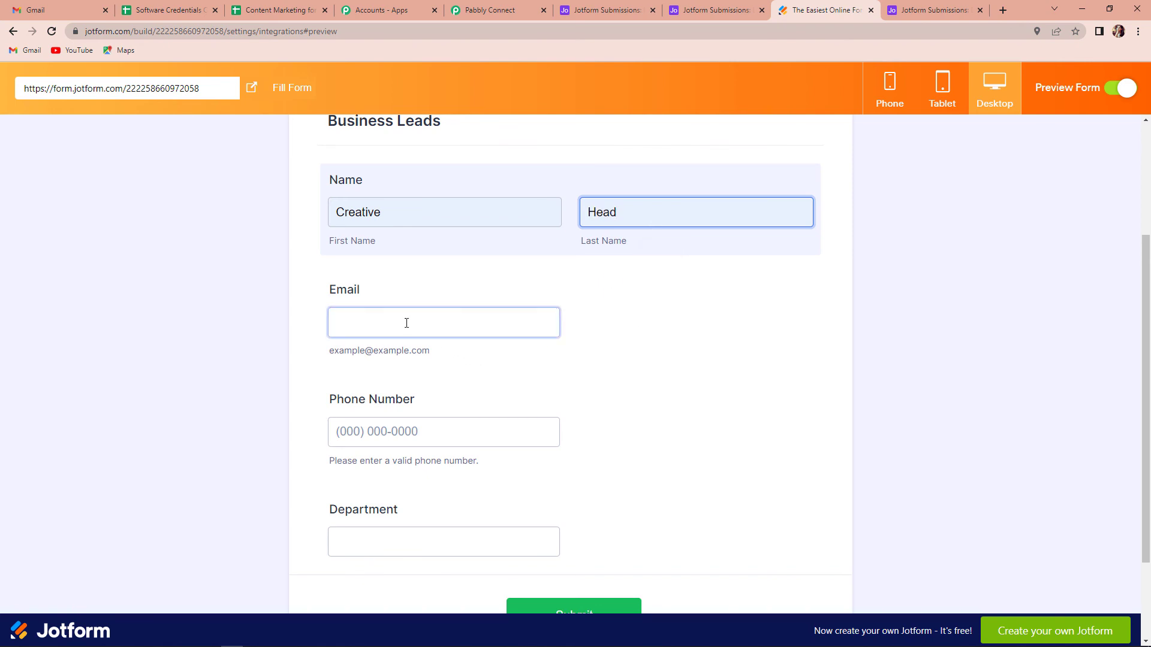
# Fill in the test lead's email and phone number in the Registration Form
pyautogui.click(406, 322)
pyautogui.click(431, 362)
pyautogui.scroll(-1, 569, 359)
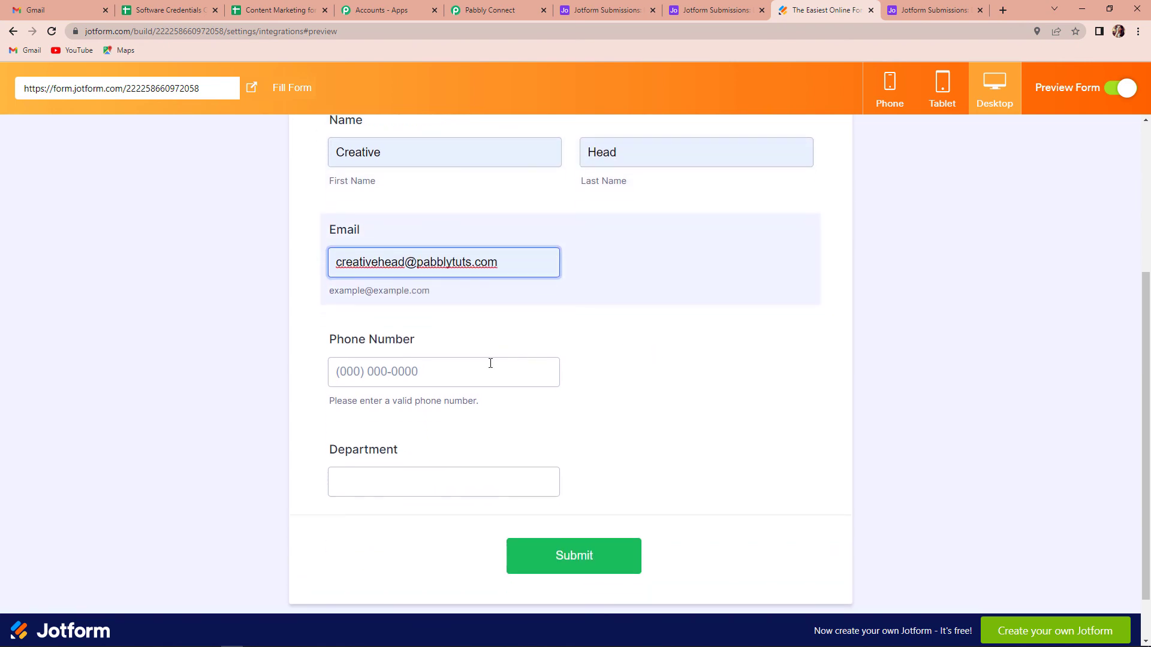
pyautogui.click(443, 372)
pyautogui.click(430, 406)
# Submit the Registration Form with Marketing as the department, and switch to Airtable to check for the new record
pyautogui.click(398, 475)
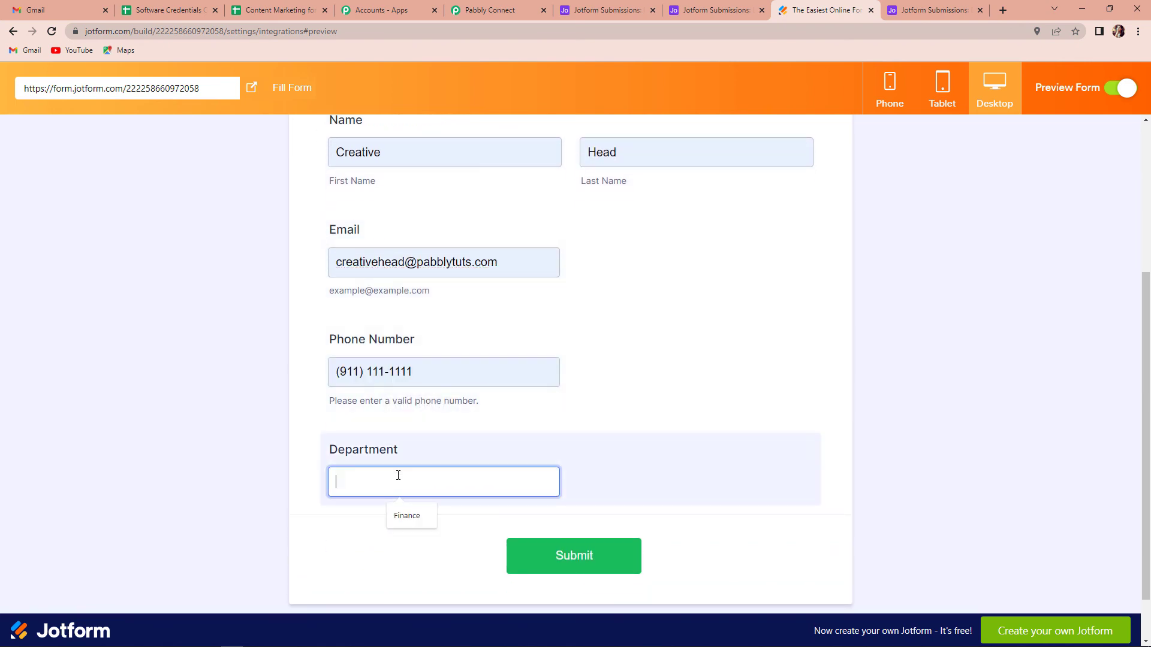
pyautogui.write('Marketing')
pyautogui.click(512, 544)
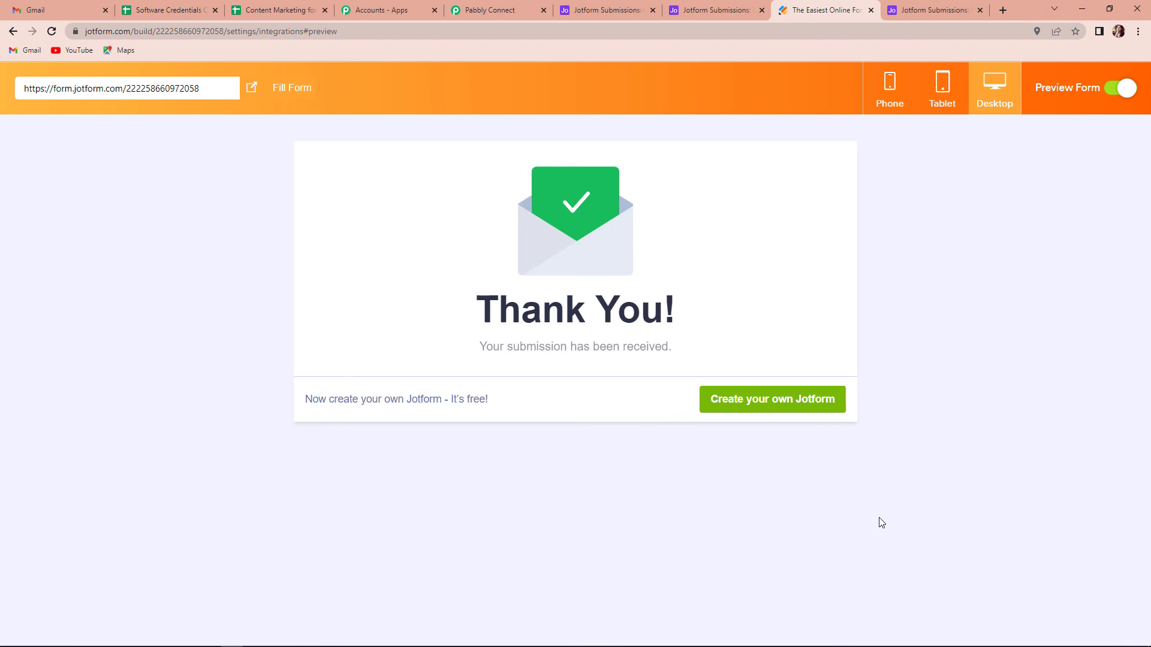
pyautogui.click(591, 10)
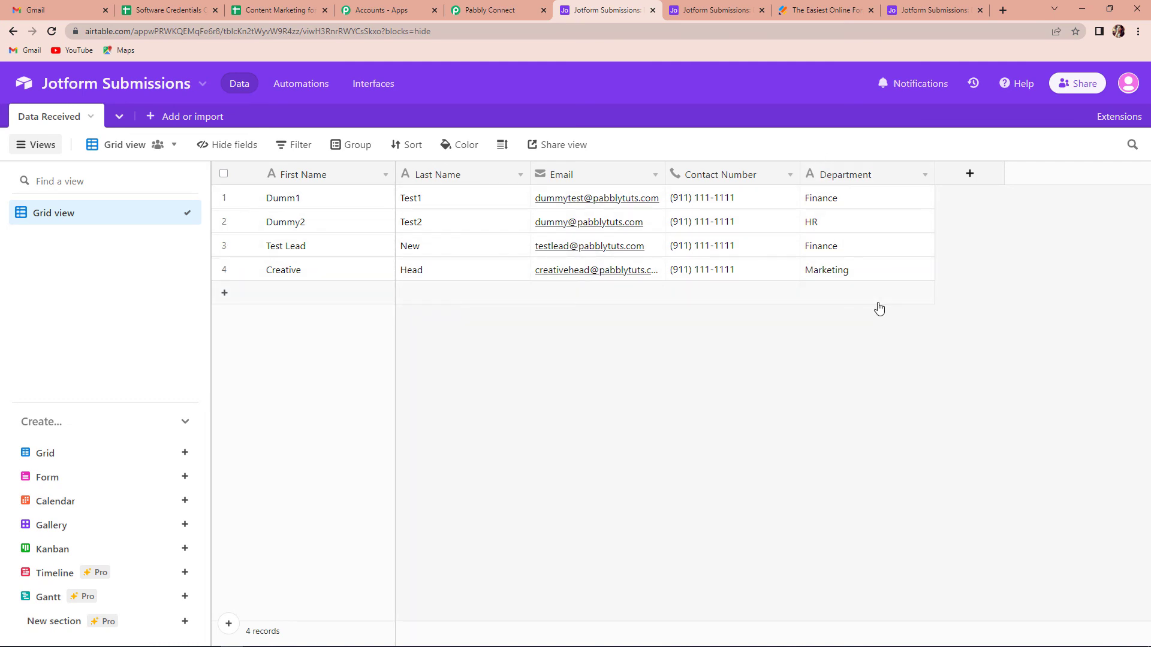
# Switch back to Pabbly Connect and collapse the Airtable Create Record action and the JotForm New Response trigger
pyautogui.hotkey('ctrl', 'shift', 'Tab')
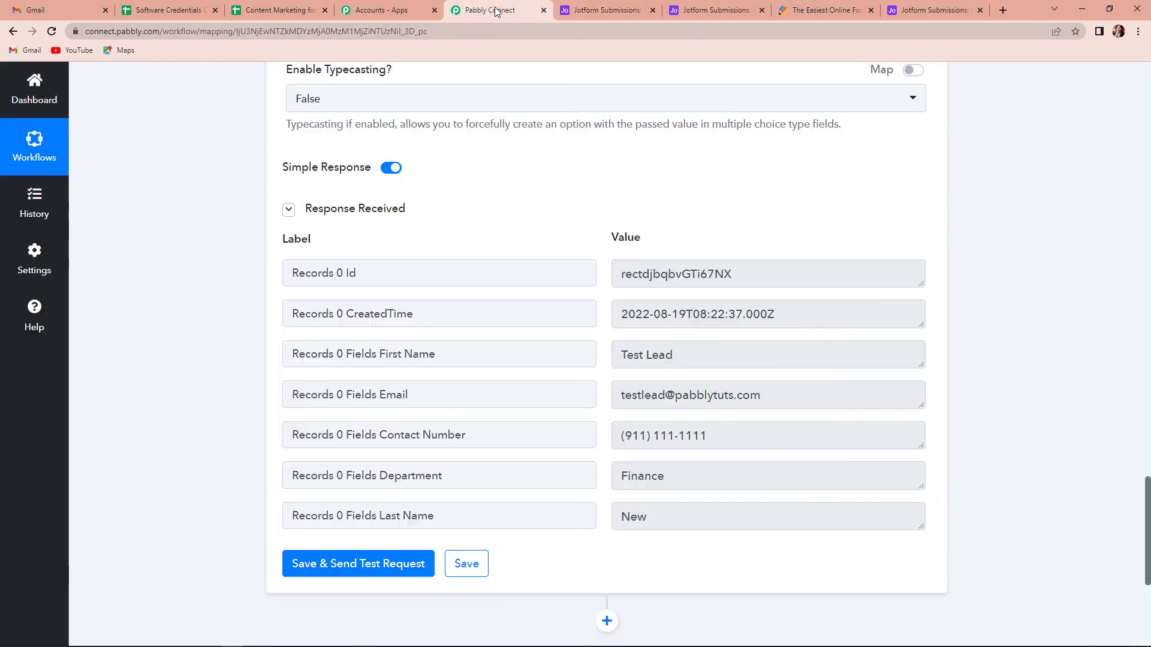
pyautogui.scroll(20, 1015, 302)
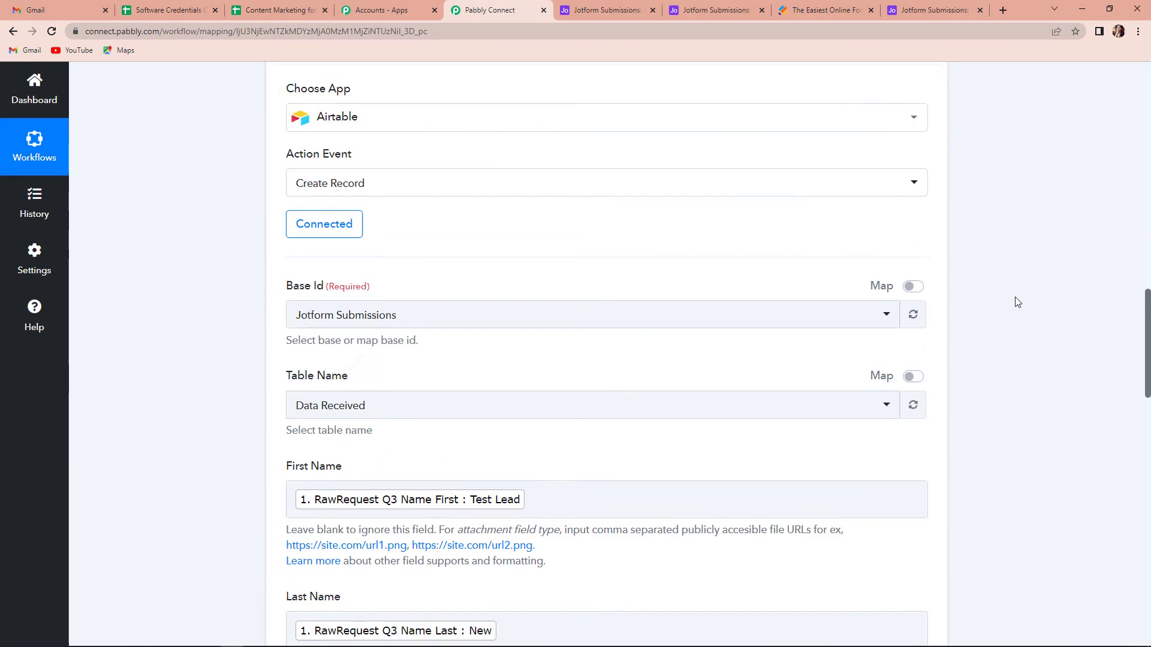
pyautogui.click(926, 177)
pyautogui.scroll(6, 1052, 332)
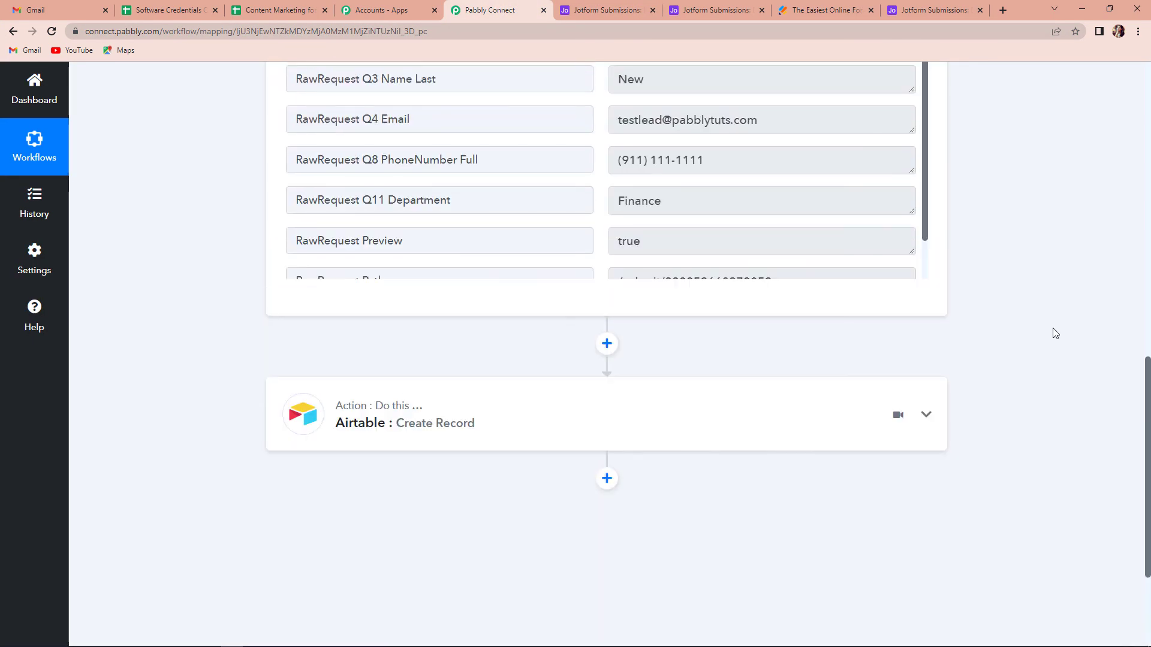
pyautogui.scroll(10, 1055, 333)
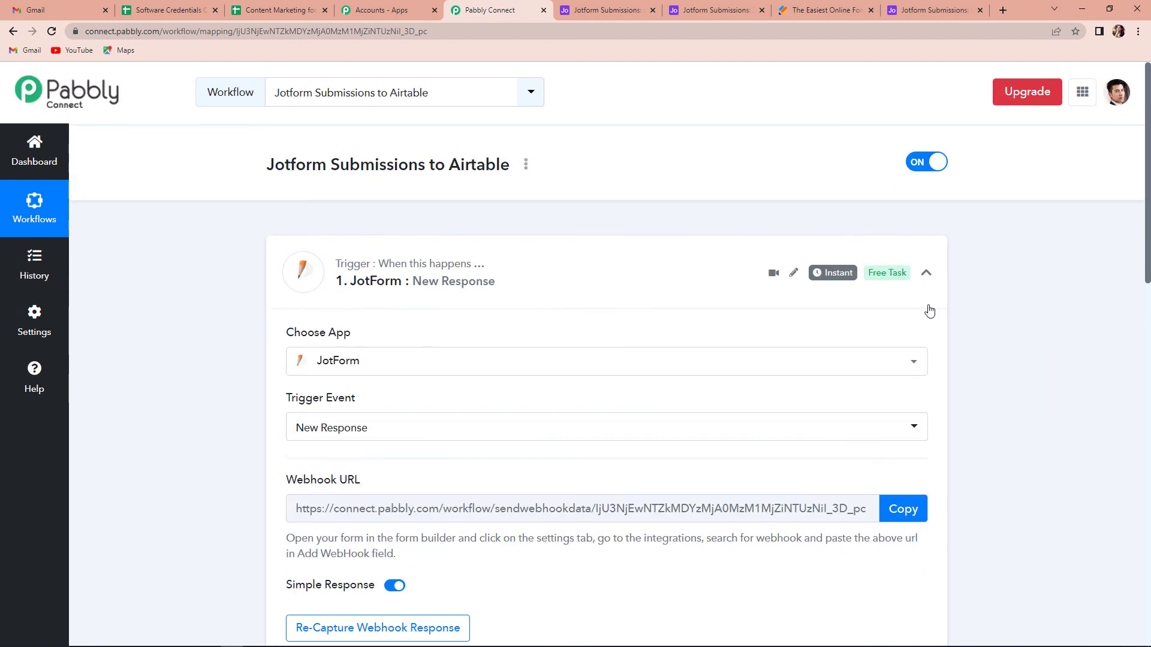
pyautogui.click(933, 275)
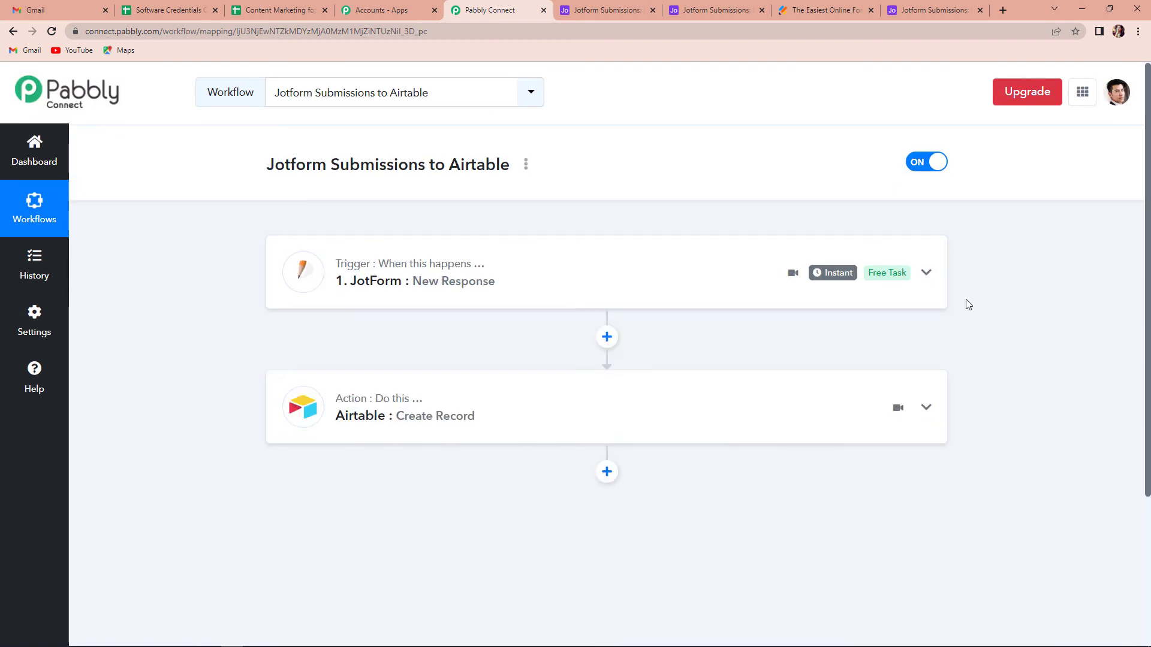